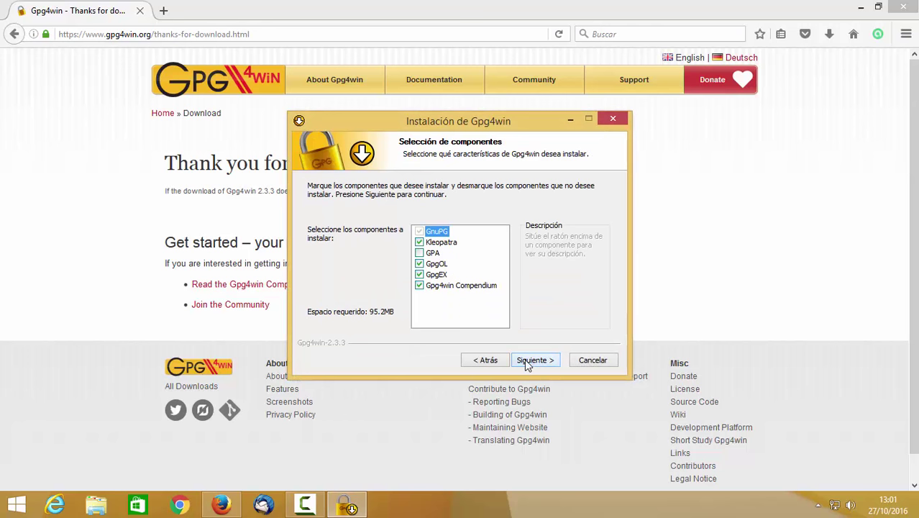
Add GPA to the Gpg4win components and accept the default install location
{"action": "left_click", "coordinate": [419, 254]}
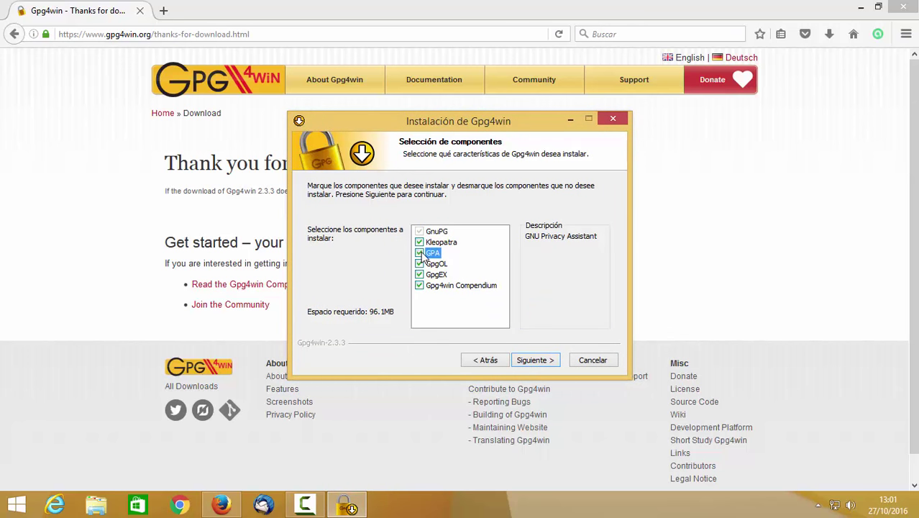
{"action": "left_click", "coordinate": [525, 359]}
{"action": "left_click", "coordinate": [521, 360]}
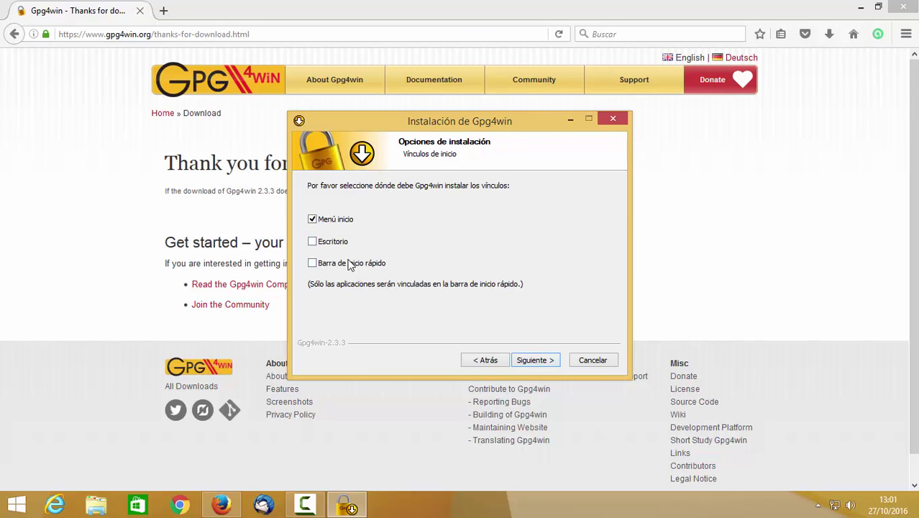
Enable desktop and quick-launch shortcuts, keep the Gpg4win Start Menu folder, and install
{"action": "left_click", "coordinate": [333, 242]}
{"action": "left_click", "coordinate": [345, 263]}
{"action": "left_click", "coordinate": [535, 360]}
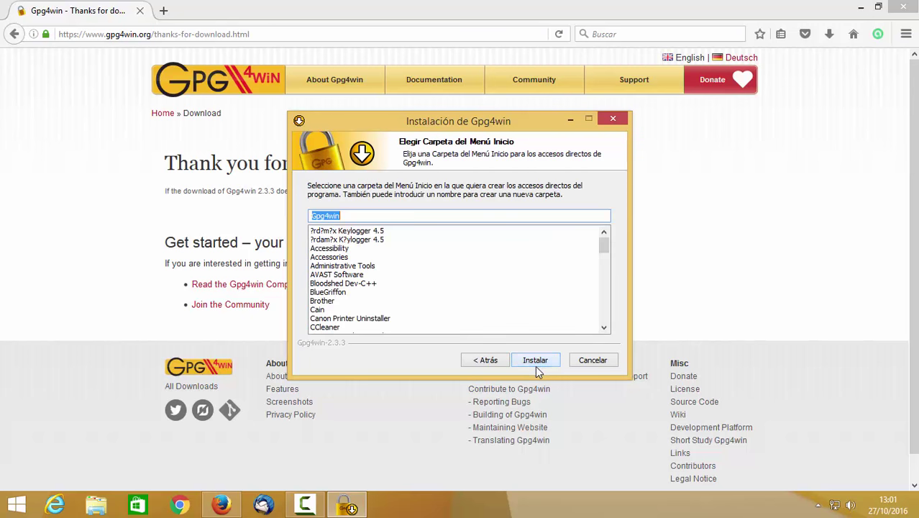
{"action": "left_click", "coordinate": [535, 361]}
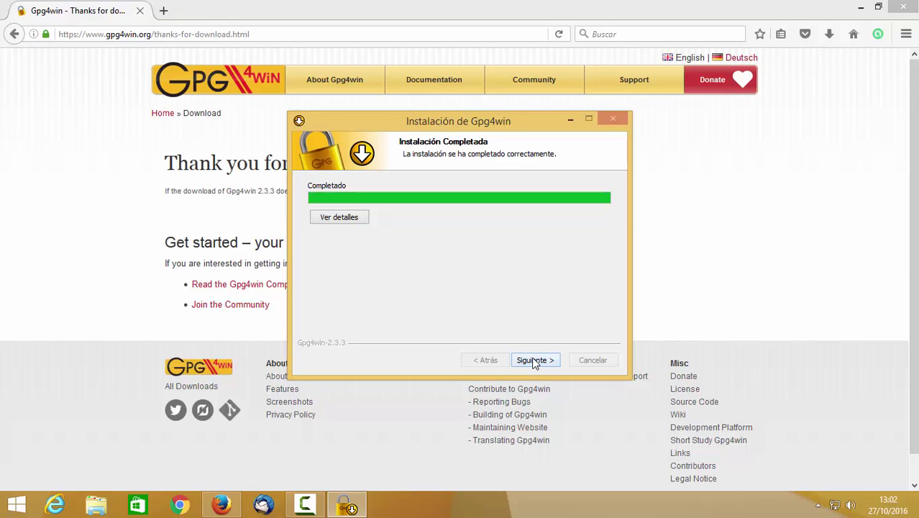
Finish the Gpg4win wizard with 'Ver el archivo README' unticked
{"action": "left_click", "coordinate": [535, 360]}
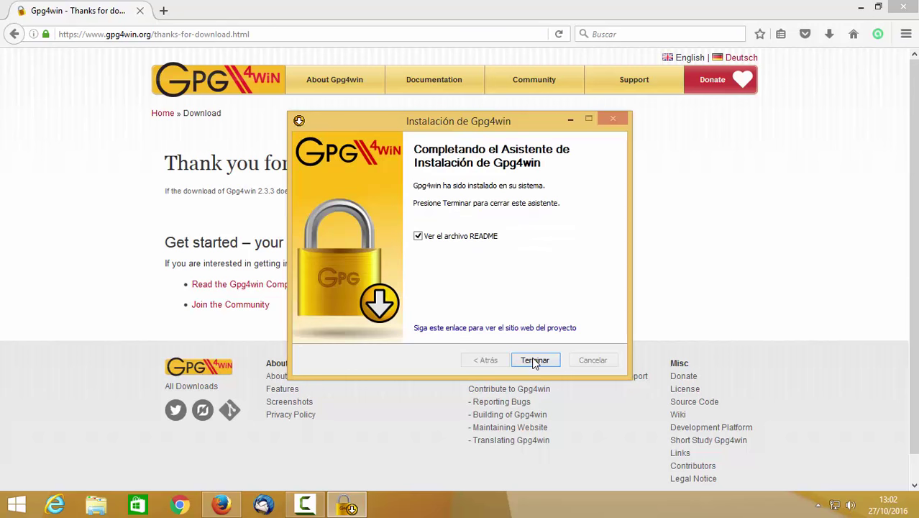
{"action": "left_click", "coordinate": [452, 237]}
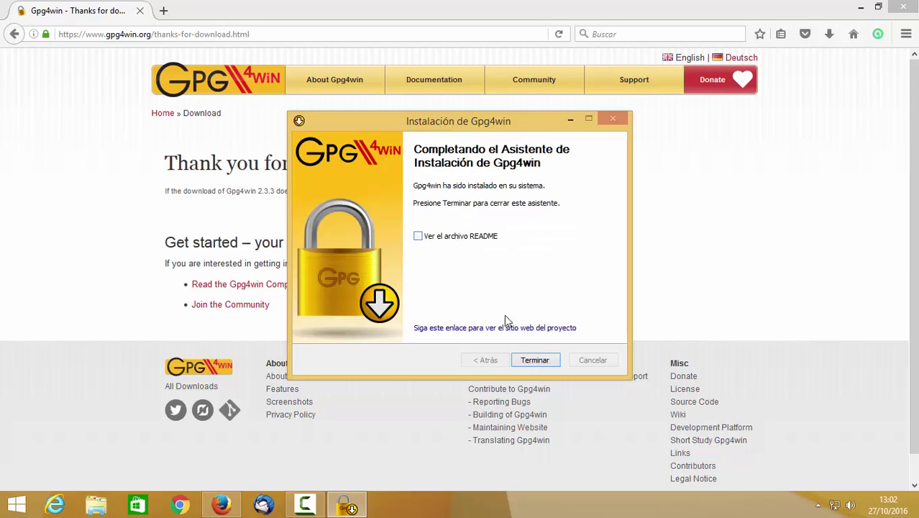
{"action": "left_click", "coordinate": [545, 361]}
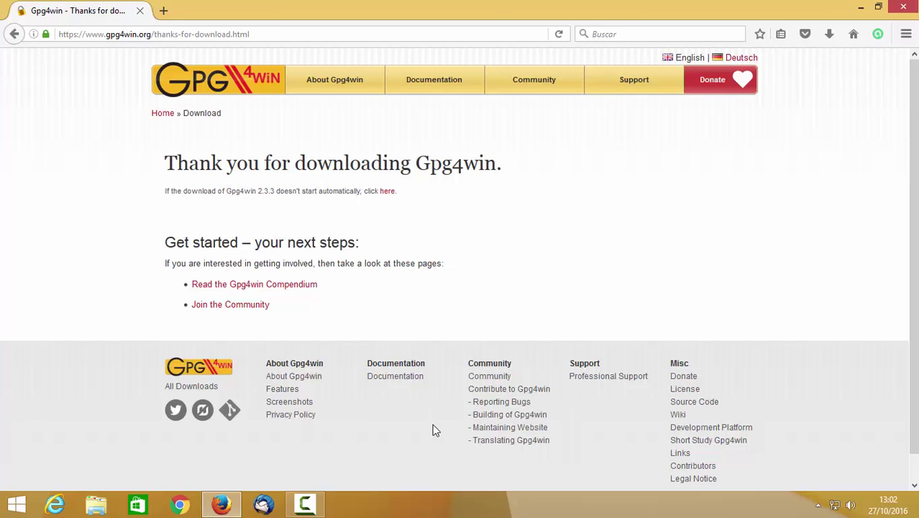
Minimise Firefox and launch Kleopatra from its desktop shortcut
{"action": "mouse_move", "coordinate": [313, 509]}
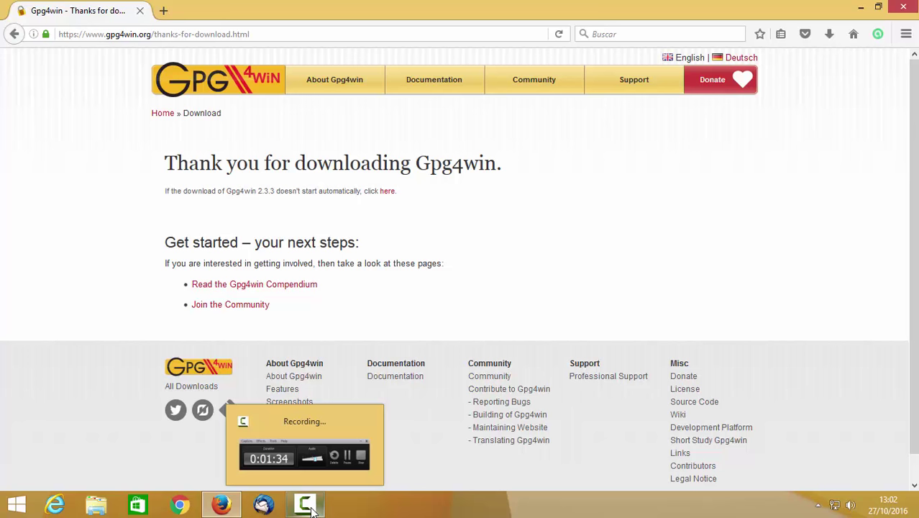
{"action": "left_click", "coordinate": [309, 505]}
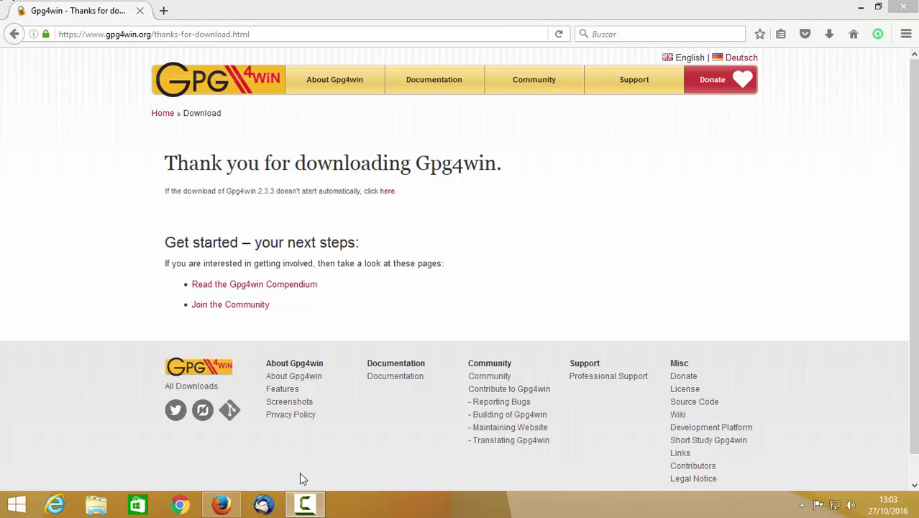
{"action": "left_click", "coordinate": [860, 7]}
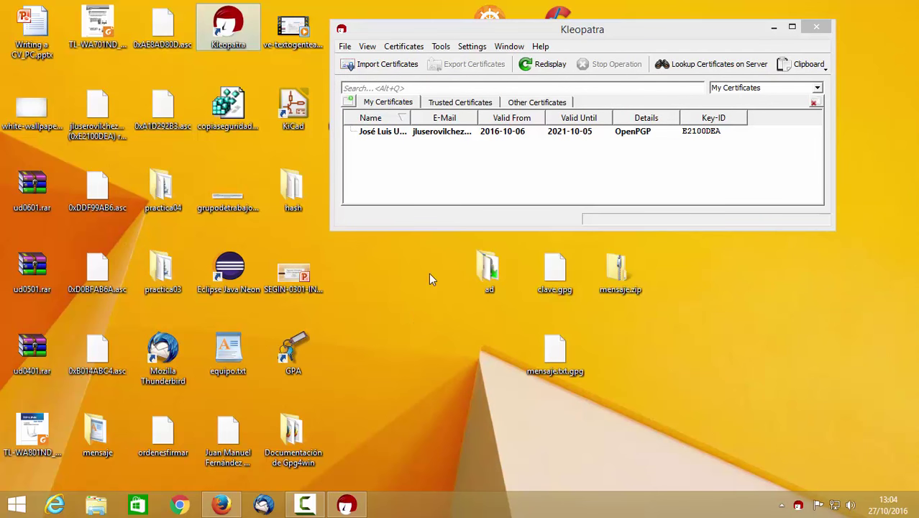
Maximise the Kleopatra window and widen the Name column to show full names
{"action": "double_click", "coordinate": [539, 32]}
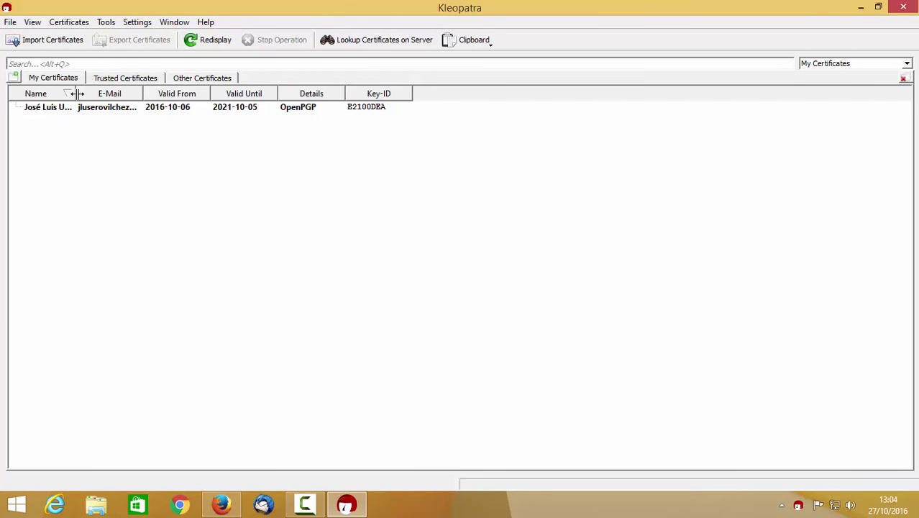
{"action": "left_click_drag", "start_coordinate": [74, 92], "coordinate": [154, 102]}
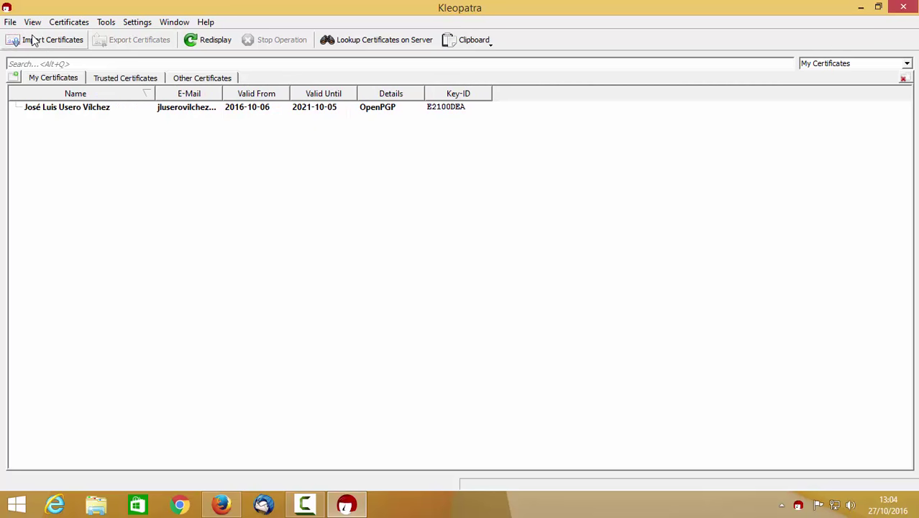
{"action": "left_click", "coordinate": [11, 22]}
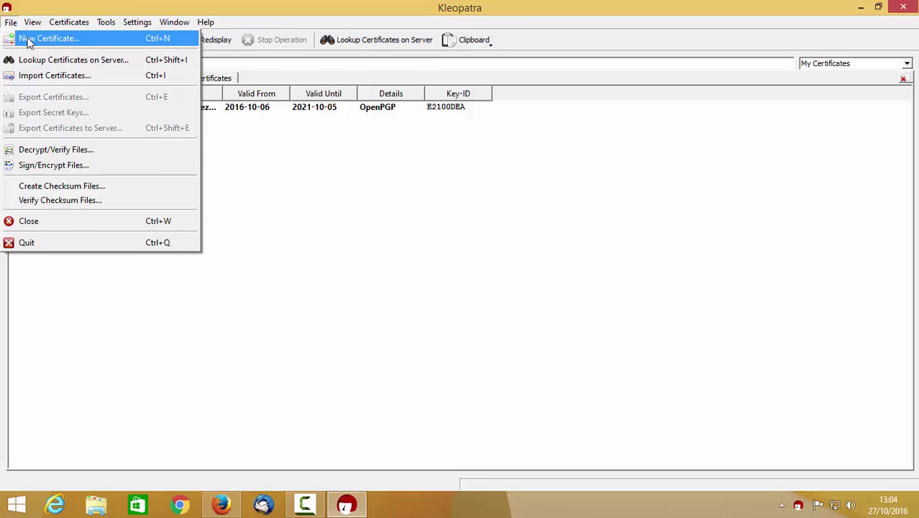
Start the New Certificate wizard and choose 'Create a personal OpenPGP key pair'
{"action": "left_click", "coordinate": [86, 41]}
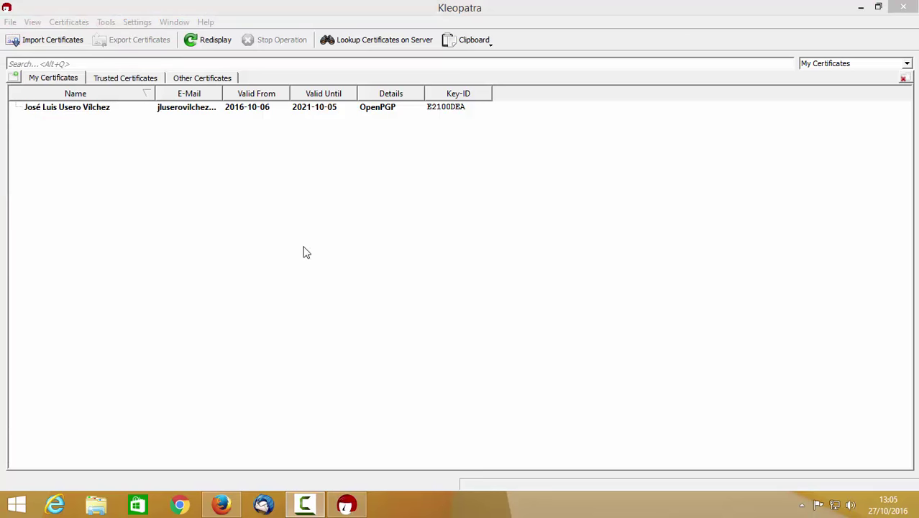
{"action": "left_click", "coordinate": [11, 21]}
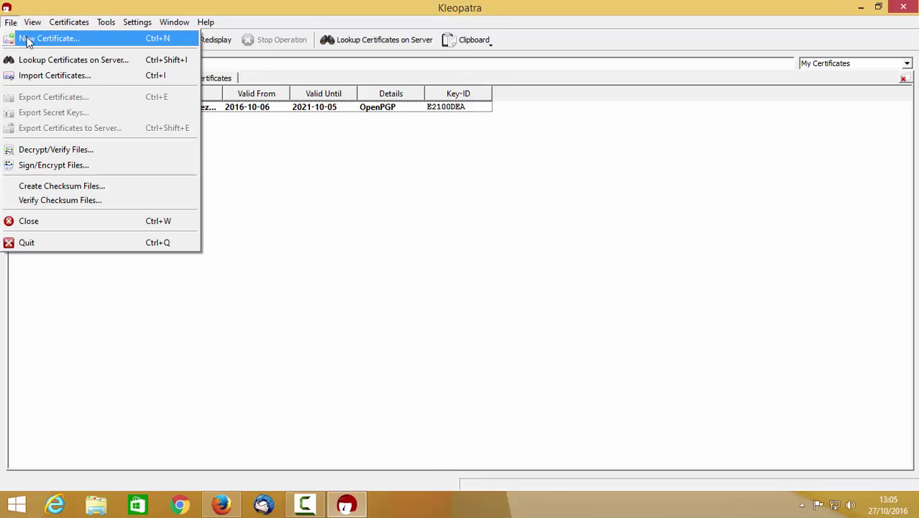
{"action": "left_click", "coordinate": [27, 42]}
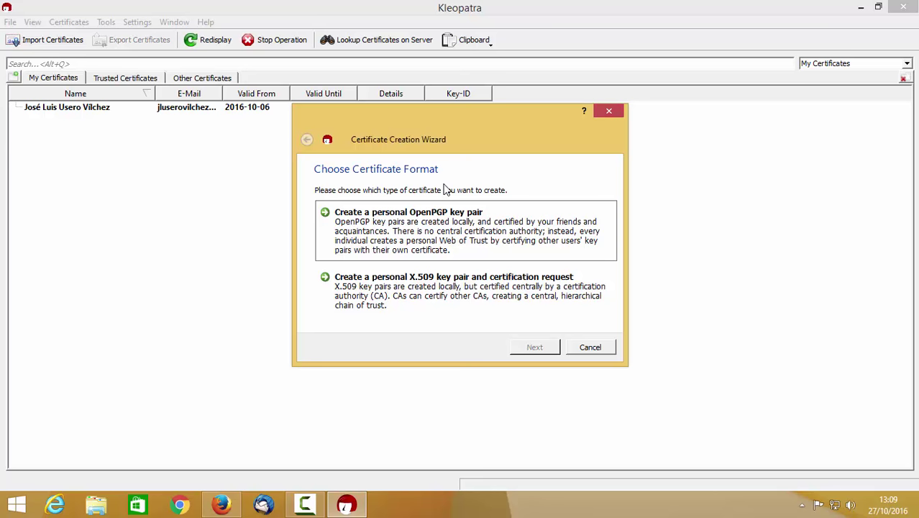
{"action": "left_click", "coordinate": [453, 240]}
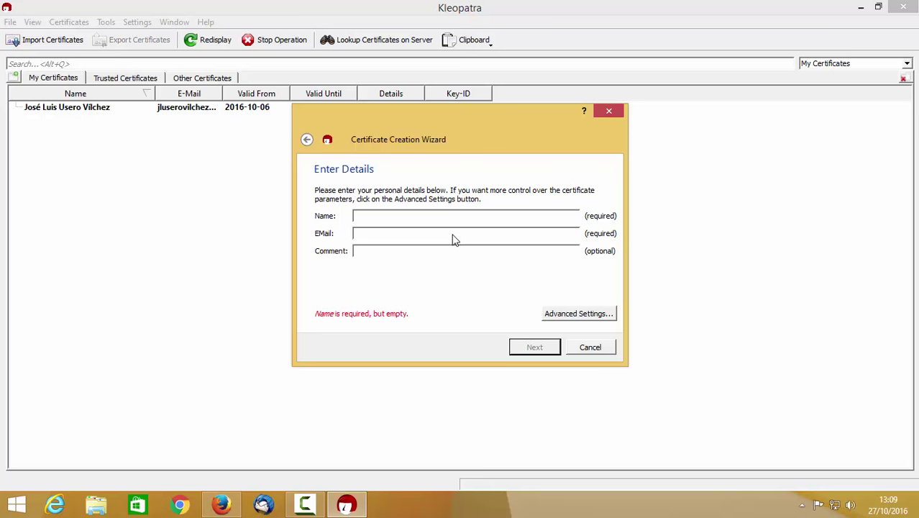
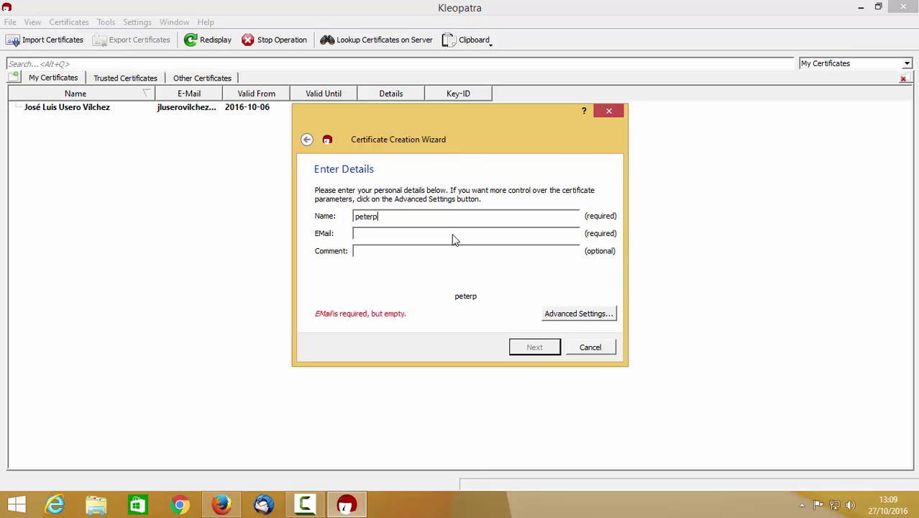
Enter name spiderman, the Gmail e-mail address, and comment 'tu vecino y amigo'
{"action": "left_click", "coordinate": [452, 236]}
{"action": "key", "text": "shift+Tab"}
{"action": "type", "text": "spiderman"}
{"action": "key", "text": "Tab"}
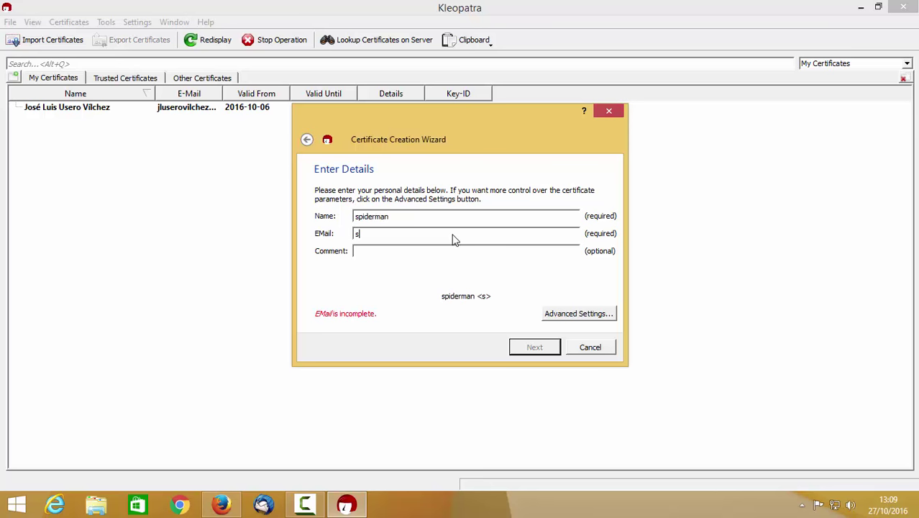
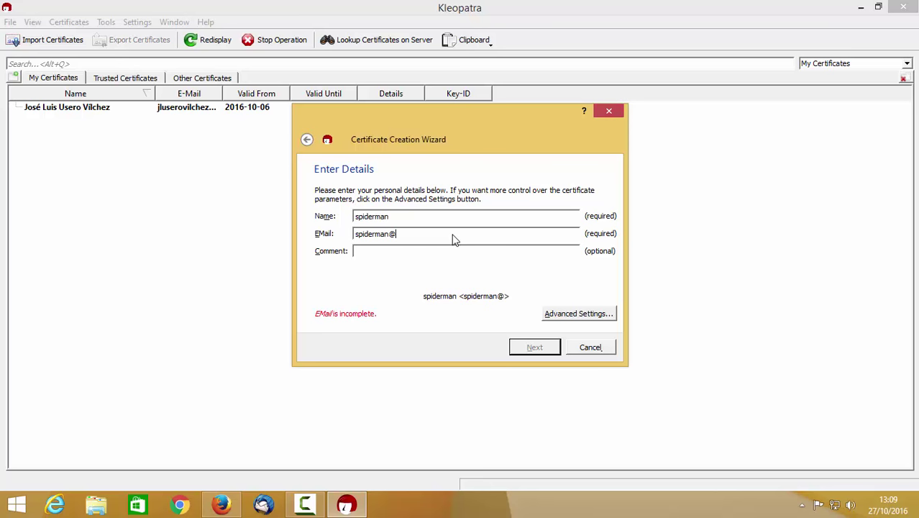
{"action": "key", "text": "Tab"}
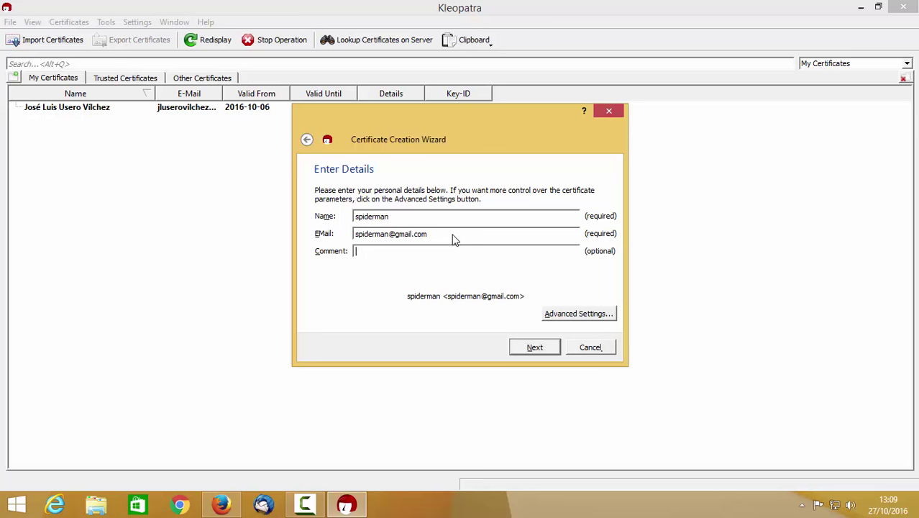
{"action": "type", "text": "tu vec"}
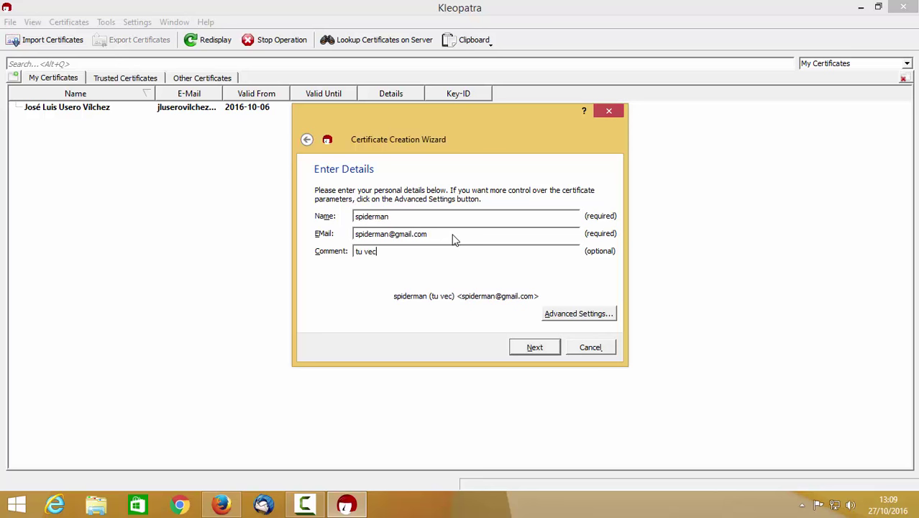
{"action": "type", "text": "ino y amigo"}
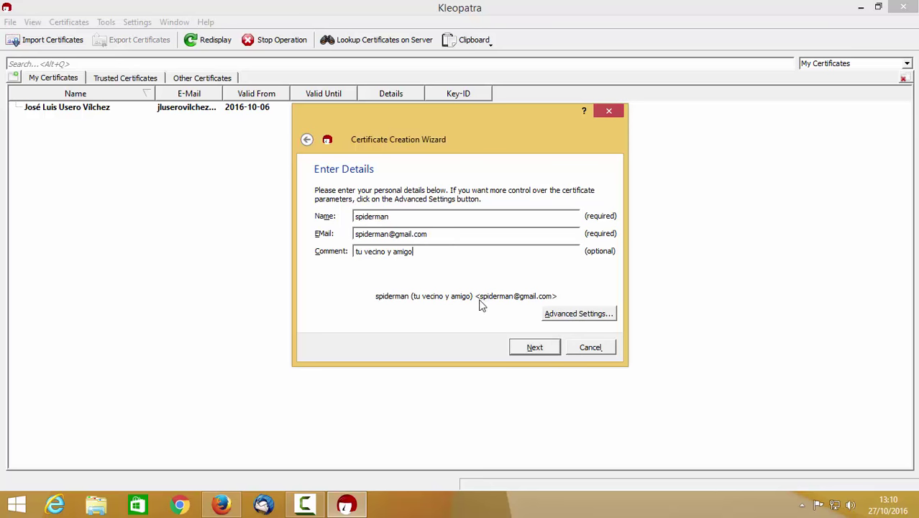
Set the advanced key type to DSA plus Elgamal at 2048 bits, without an RSA subkey
{"action": "left_click", "coordinate": [561, 319]}
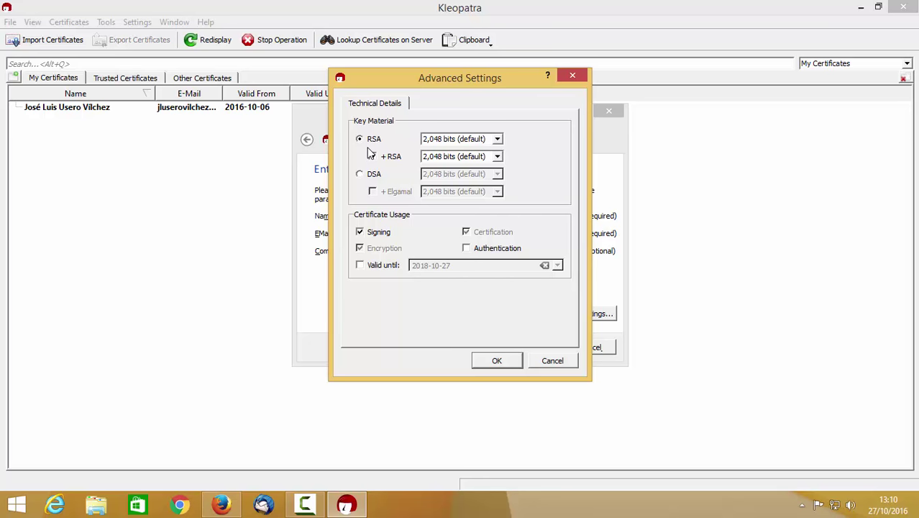
{"action": "left_click", "coordinate": [373, 155]}
{"action": "left_click", "coordinate": [359, 175]}
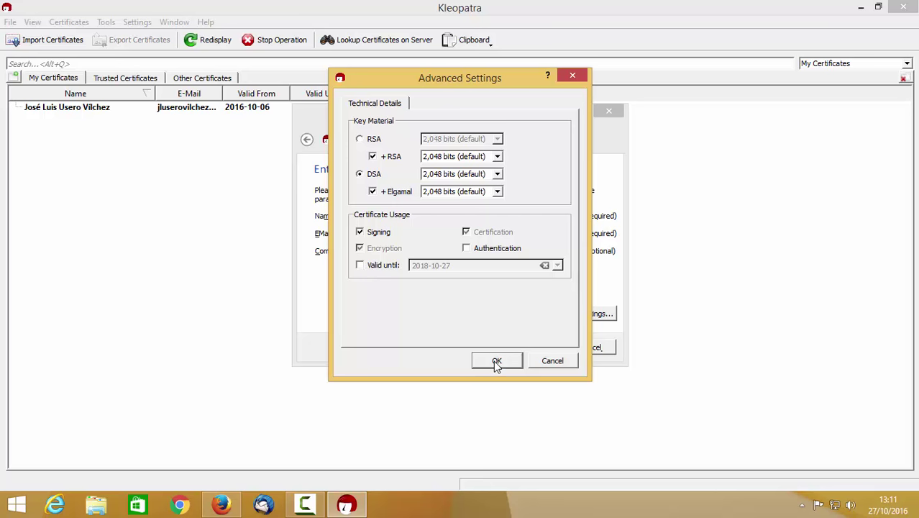
{"action": "left_click", "coordinate": [373, 157]}
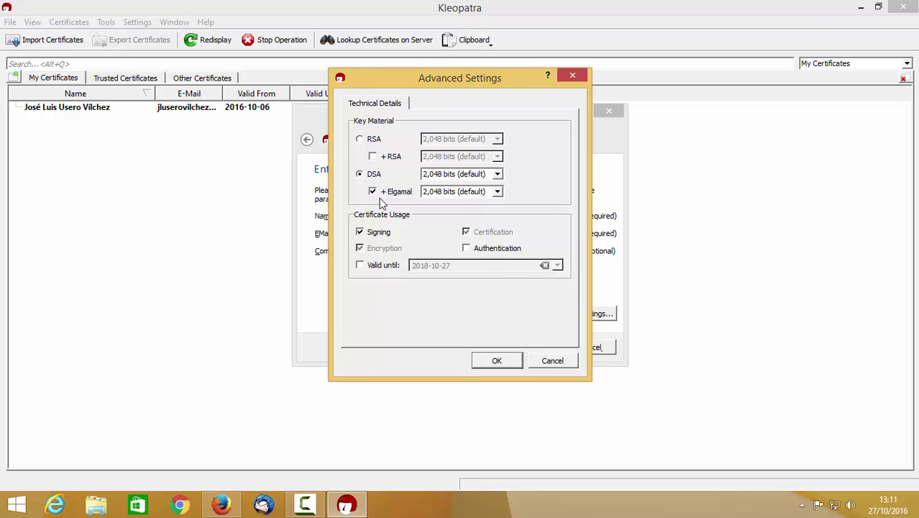
{"action": "left_click", "coordinate": [511, 360]}
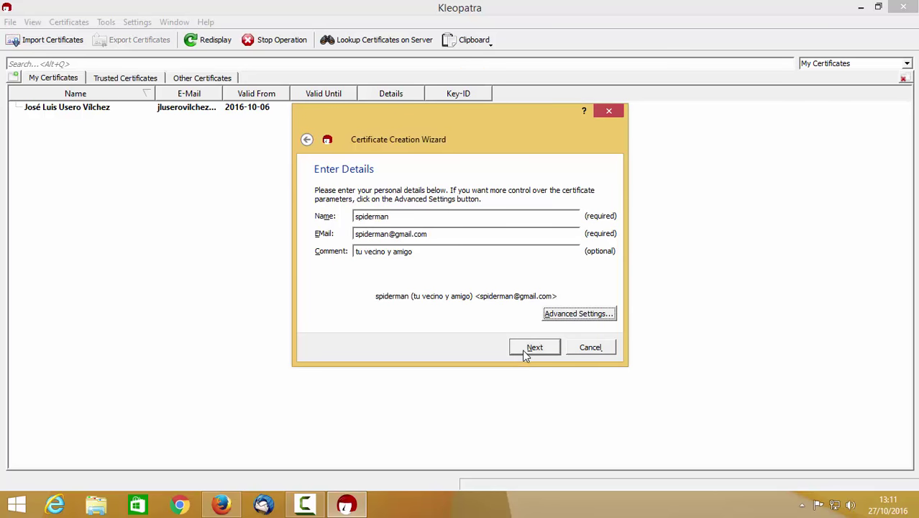
Review the certificate parameters, start key creation, and begin typing a passphrase
{"action": "left_click", "coordinate": [524, 350]}
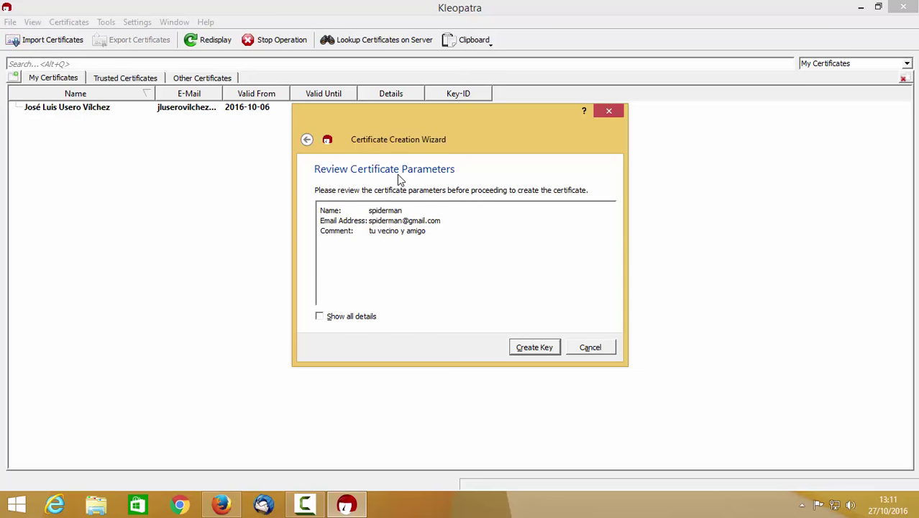
{"action": "left_click", "coordinate": [545, 347]}
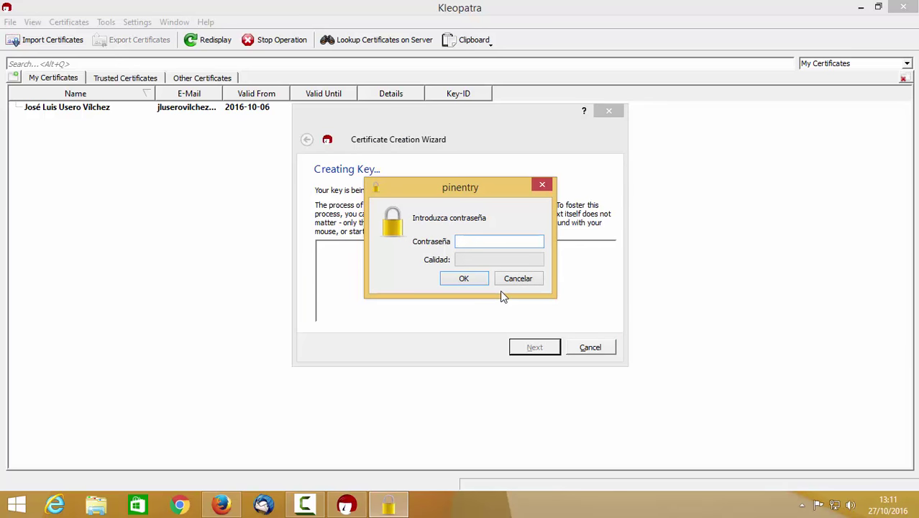
{"action": "type", "text": "12345678"}
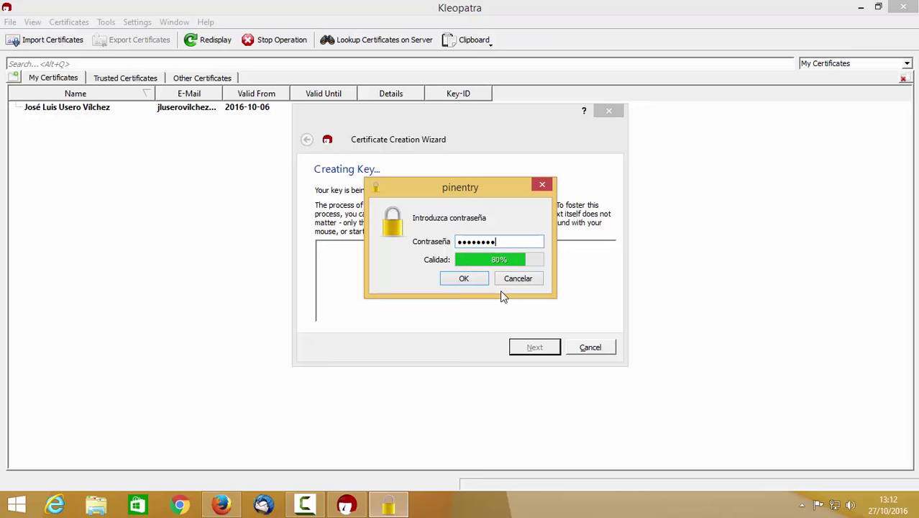
{"action": "type", "text": "a"}
{"action": "key", "text": "BackSpace"}
{"action": "key", "text": "BackSpace"}
{"action": "key", "text": "BackSpace"}
{"action": "key", "text": "BackSpace"}
{"action": "key", "text": "BackSpace"}
{"action": "key", "text": "BackSpace"}
{"action": "key", "text": "BackSpace"}
{"action": "key", "text": "BackSpace"}
{"action": "key", "text": "BackSpace"}
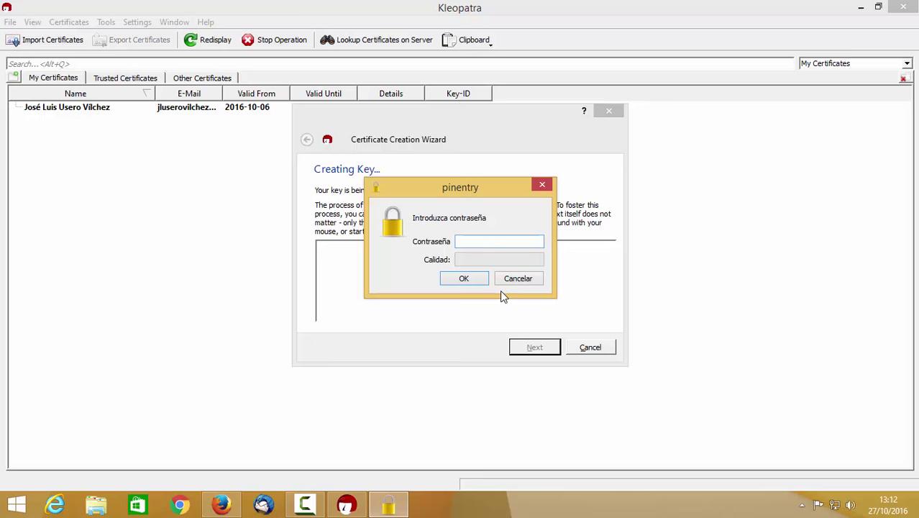
{"action": "type", "text": "aaaaaaaaaaa"}
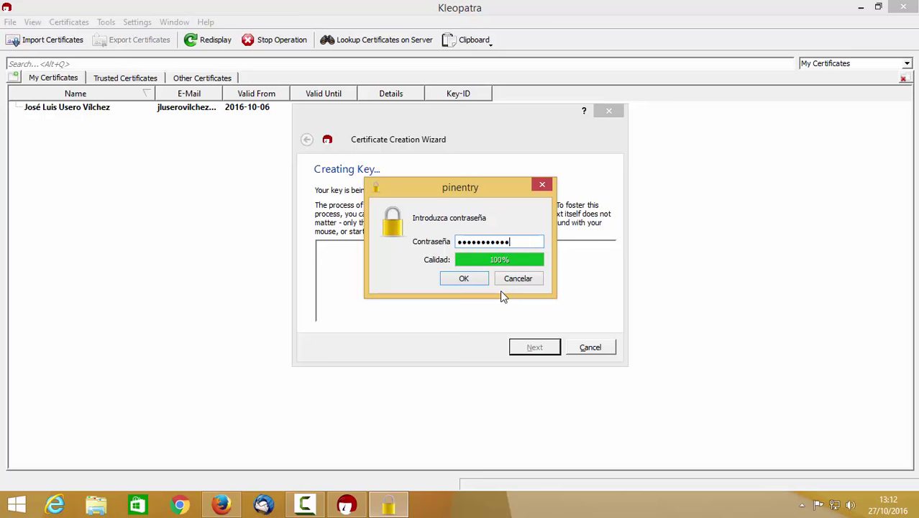
{"action": "type", "text": "aaaaaaa"}
Retype the final passphrase, accept it, and enter it again to confirm
{"action": "key", "text": "BackSpace"}
{"action": "key", "text": "BackSpace"}
{"action": "key", "text": "BackSpace"}
{"action": "key", "text": "BackSpace"}
{"action": "key", "text": "BackSpace"}
{"action": "key", "text": "BackSpace"}
{"action": "key", "text": "BackSpace"}
{"action": "key", "text": "BackSpace"}
{"action": "key", "text": "BackSpace"}
{"action": "key", "text": "BackSpace"}
{"action": "key", "text": "BackSpace"}
{"action": "key", "text": "BackSpace"}
{"action": "key", "text": "BackSpace"}
{"action": "key", "text": "BackSpace"}
{"action": "key", "text": "BackSpace"}
{"action": "key", "text": "BackSpace"}
{"action": "key", "text": "BackSpace"}
{"action": "key", "text": "BackSpace"}
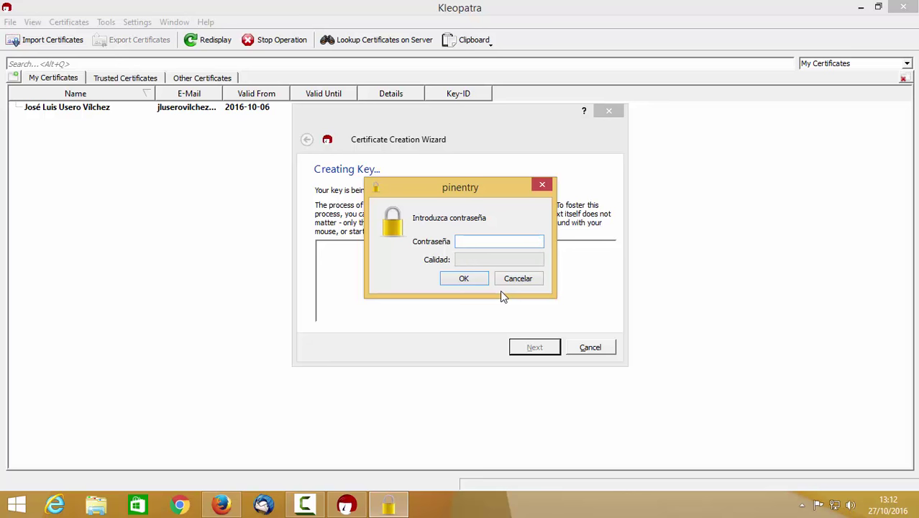
{"action": "type", "text": "aaaaaaaaa"}
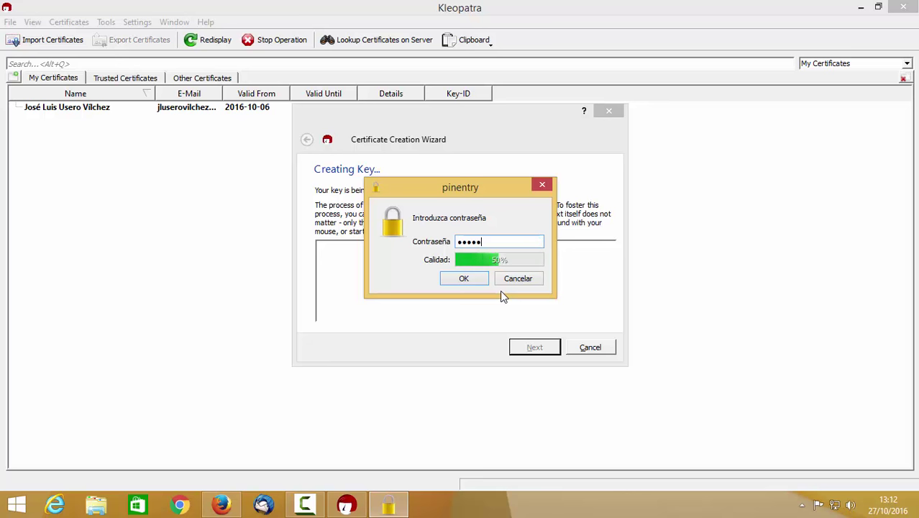
{"action": "type", "text": "aaaa"}
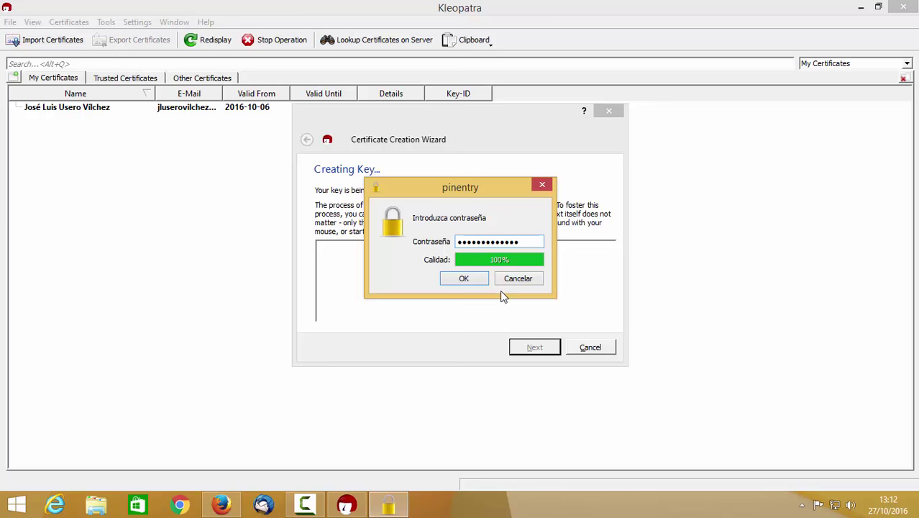
{"action": "key", "text": "BackSpace"}
{"action": "key", "text": "BackSpace"}
{"action": "key", "text": "BackSpace"}
{"action": "key", "text": "BackSpace"}
{"action": "key", "text": "BackSpace"}
{"action": "key", "text": "BackSpace"}
{"action": "key", "text": "BackSpace"}
{"action": "key", "text": "BackSpace"}
{"action": "key", "text": "BackSpace"}
{"action": "key", "text": "BackSpace"}
{"action": "key", "text": "BackSpace"}
{"action": "key", "text": "BackSpace"}
{"action": "key", "text": "BackSpace"}
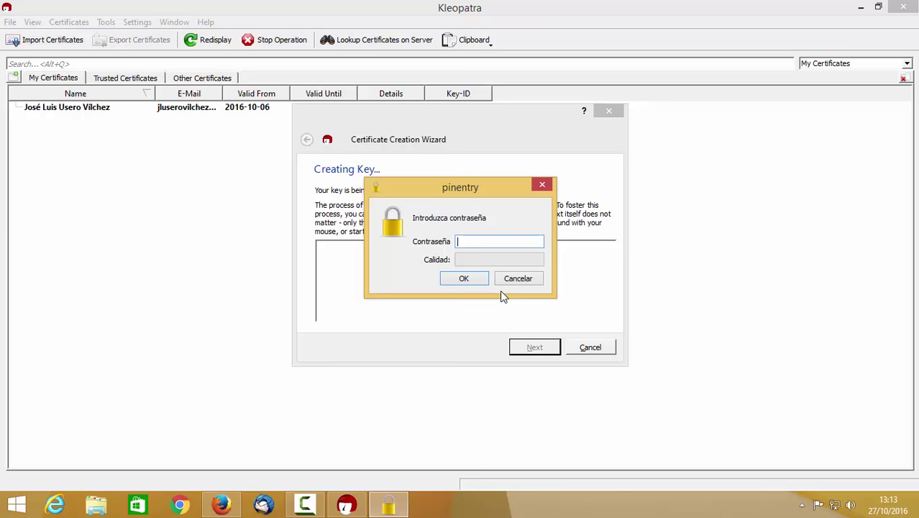
{"action": "type", "text": "*******************"}
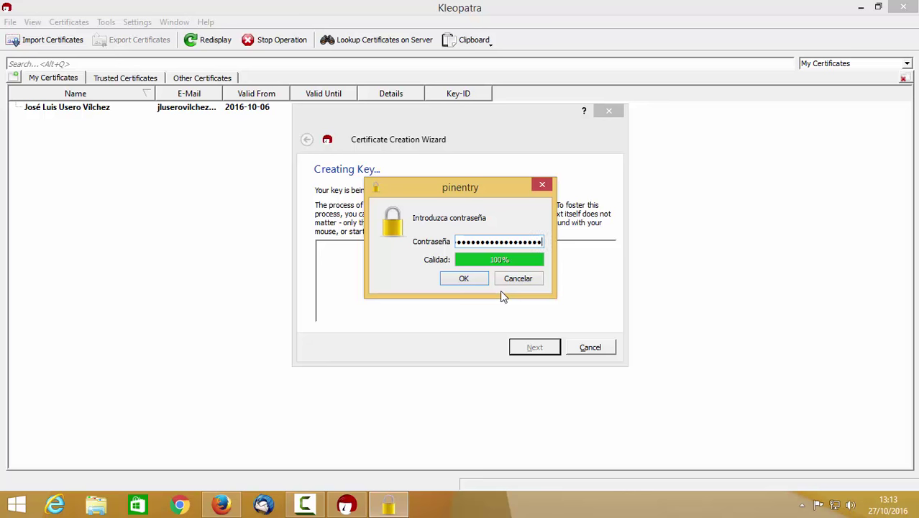
{"action": "key", "text": "BackSpace"}
{"action": "key", "text": "BackSpace"}
{"action": "key", "text": "BackSpace"}
{"action": "key", "text": "BackSpace"}
{"action": "key", "text": "BackSpace"}
{"action": "key", "text": "BackSpace"}
{"action": "key", "text": "BackSpace"}
{"action": "key", "text": "BackSpace"}
{"action": "key", "text": "BackSpace"}
{"action": "key", "text": "BackSpace"}
{"action": "key", "text": "BackSpace"}
{"action": "key", "text": "BackSpace"}
{"action": "key", "text": "BackSpace"}
{"action": "key", "text": "BackSpace"}
{"action": "key", "text": "BackSpace"}
{"action": "key", "text": "BackSpace"}
{"action": "key", "text": "BackSpace"}
{"action": "key", "text": "BackSpace"}
{"action": "key", "text": "BackSpace"}
{"action": "type", "text": "•••••••"}
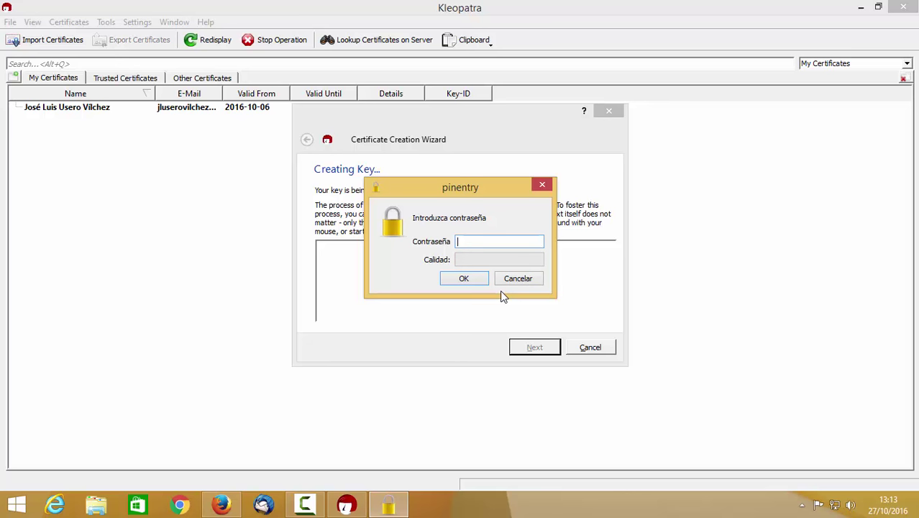
{"action": "type", "text": "•"}
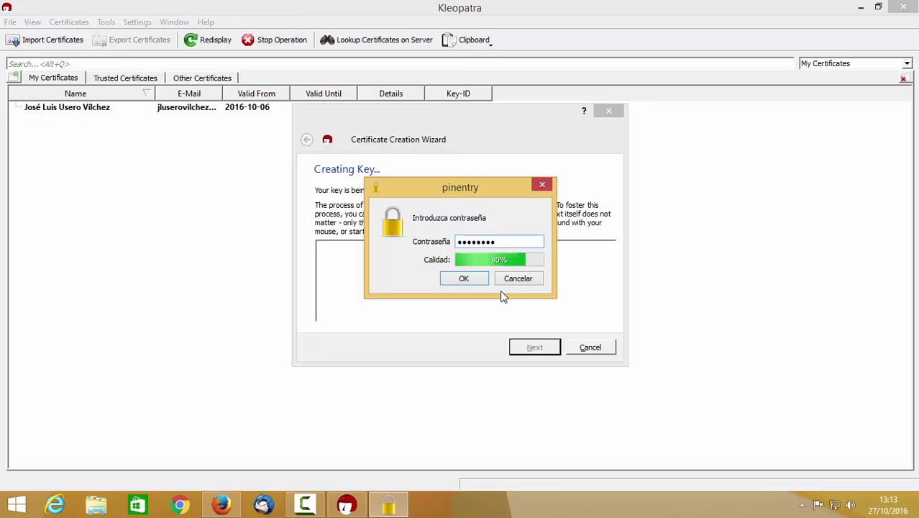
{"action": "left_click", "coordinate": [461, 283]}
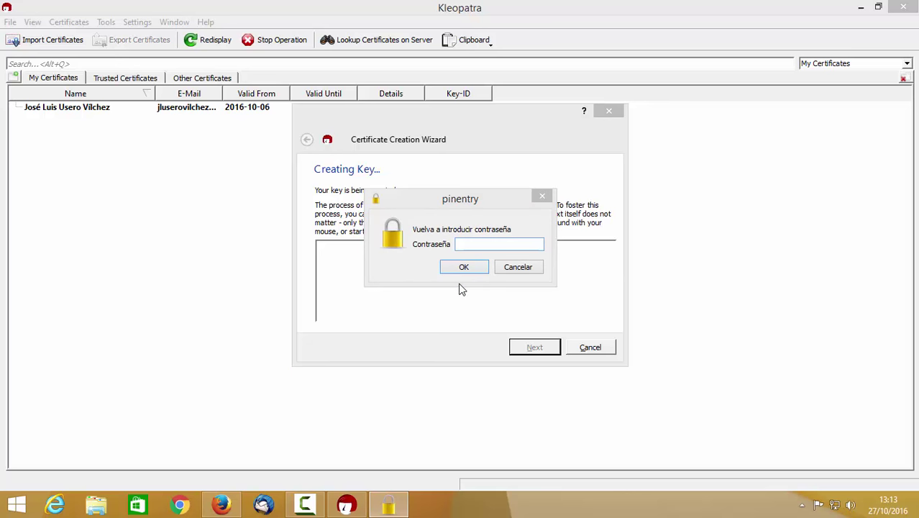
{"action": "type", "text": "••••••••"}
{"action": "left_click", "coordinate": [470, 271]}
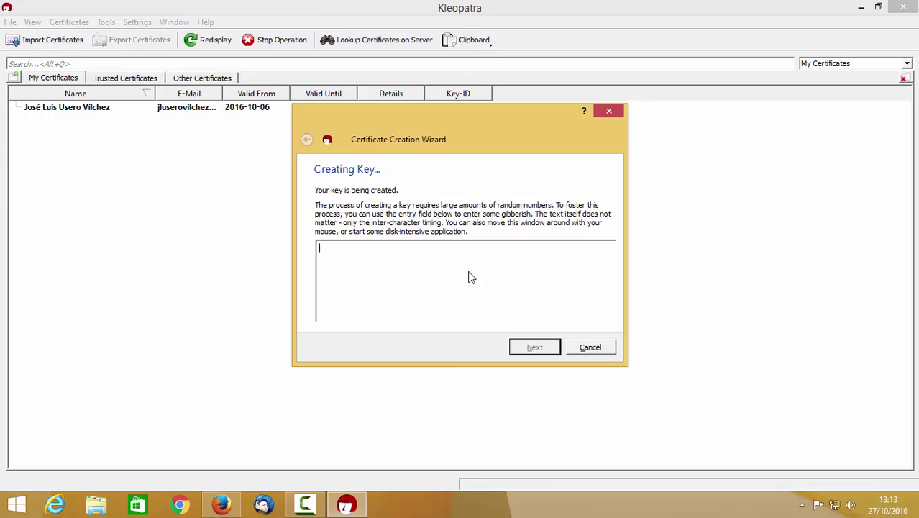
Type random text into the entropy field while the spiderman key pair is generated
{"action": "type", "text": "Hola, soy muy guapo. Mi mad"}
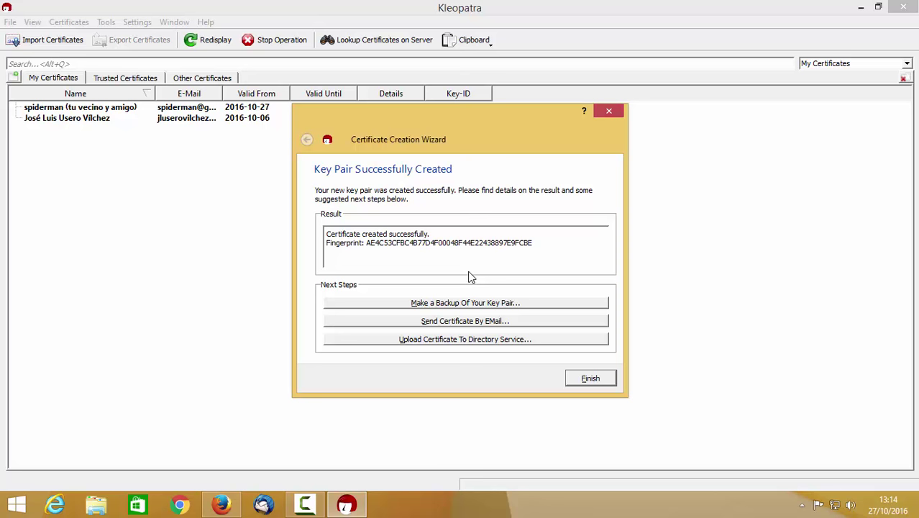
Start the secret key backup, saving it to the desktop as copiaseguridadclavespiderman
{"action": "left_click", "coordinate": [465, 304]}
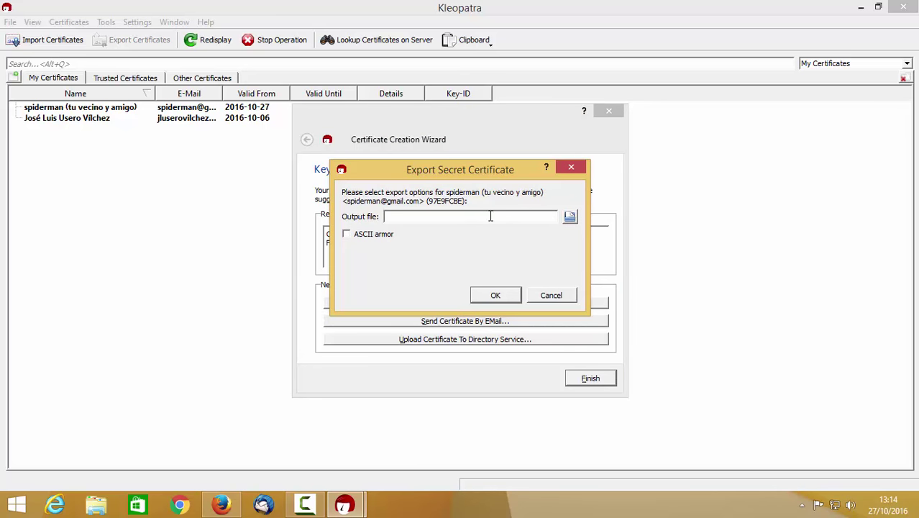
{"action": "left_click", "coordinate": [570, 217]}
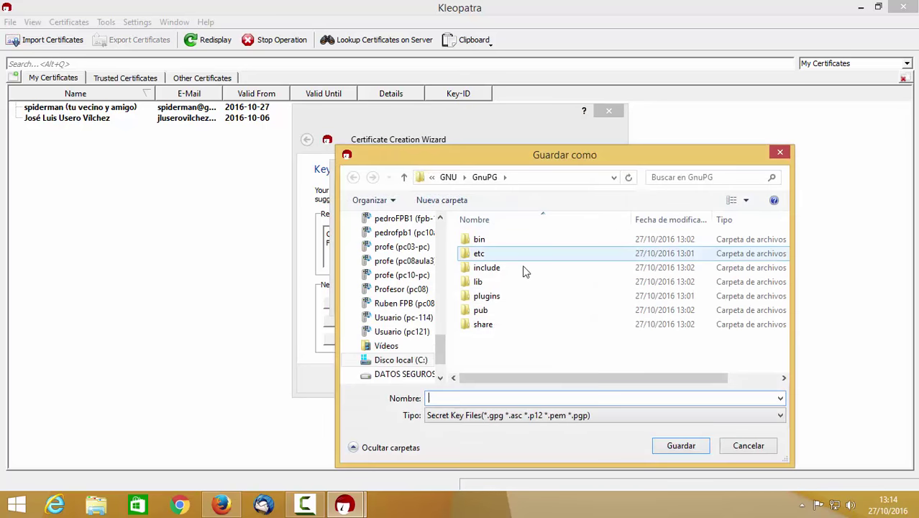
{"action": "left_click_drag", "start_coordinate": [440, 351], "coordinate": [440, 232]}
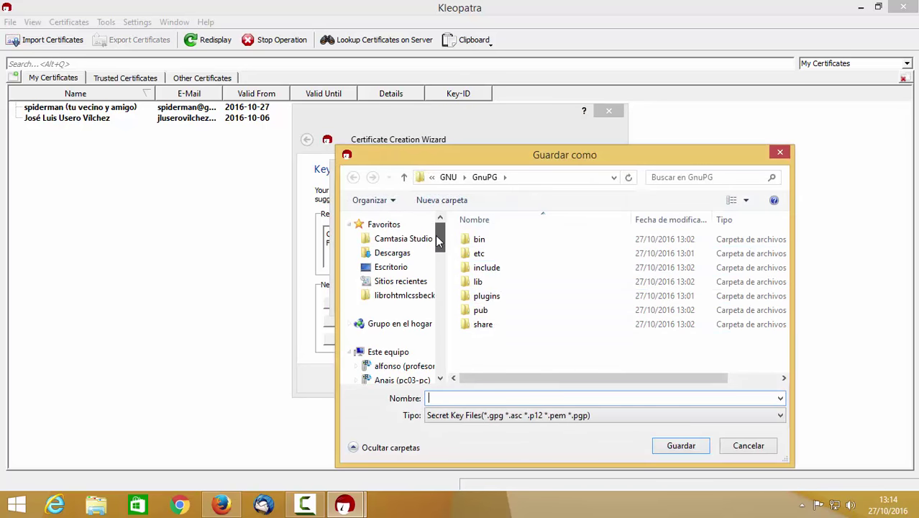
{"action": "left_click", "coordinate": [396, 269]}
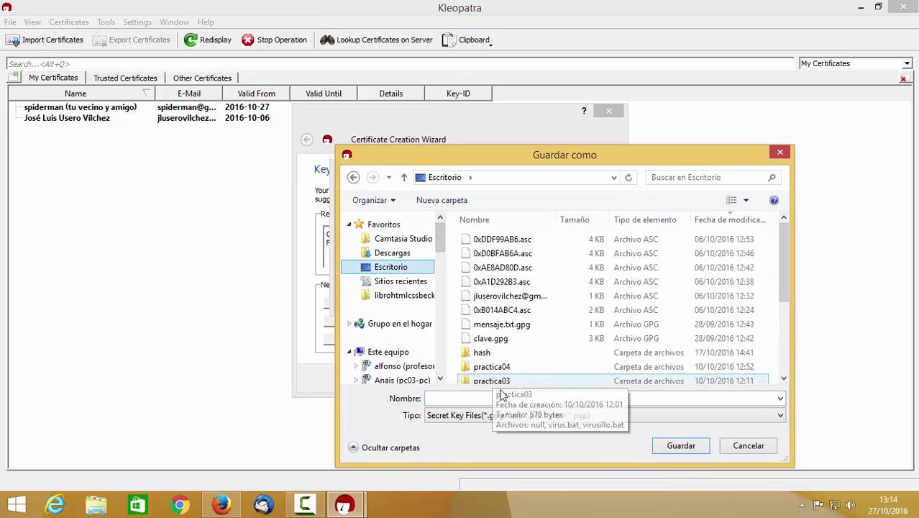
{"action": "type", "text": "copiasegu"}
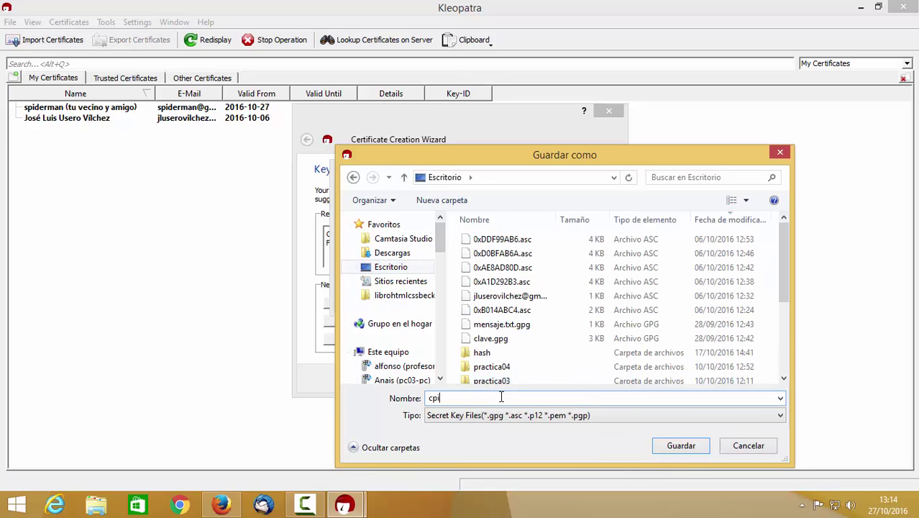
{"action": "type", "text": "ridad"}
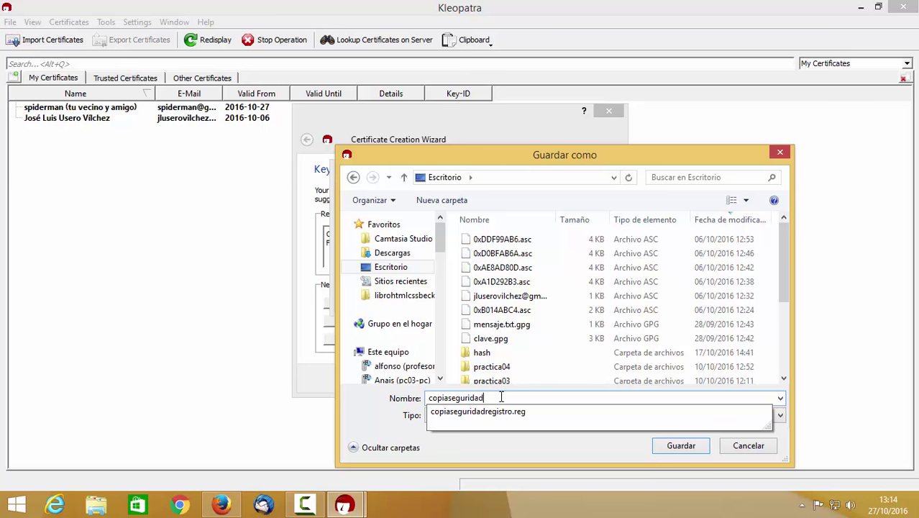
{"action": "type", "text": "clavepriderman"}
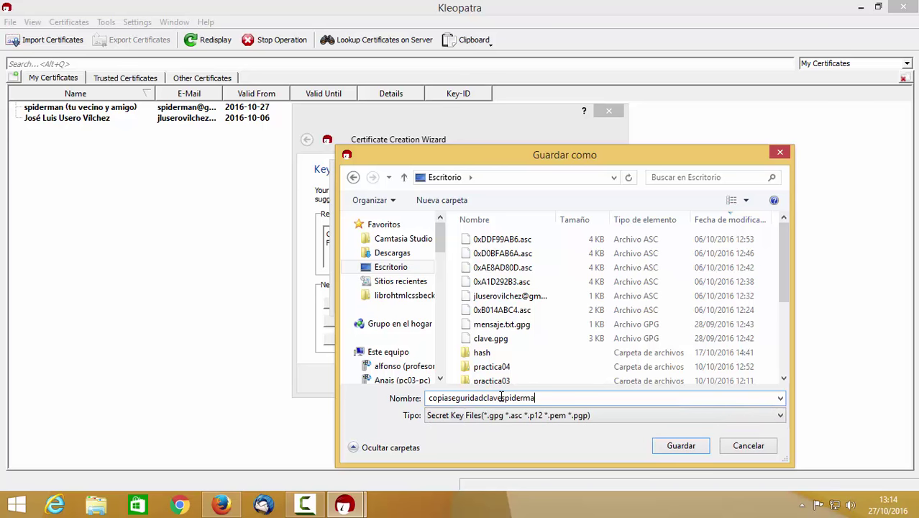
{"action": "key", "text": "Return"}
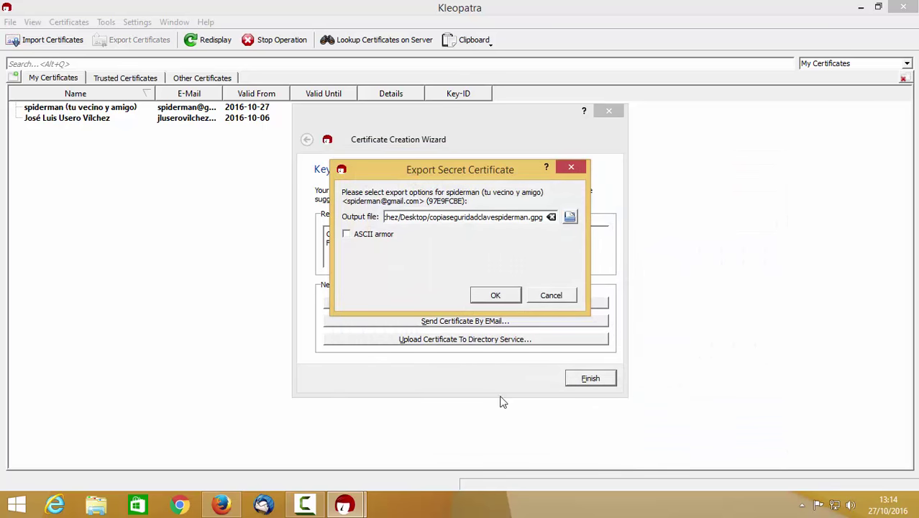
Export the spiderman secret key with ASCII armor, then dismiss the success message and close the wizard
{"action": "left_click", "coordinate": [346, 236]}
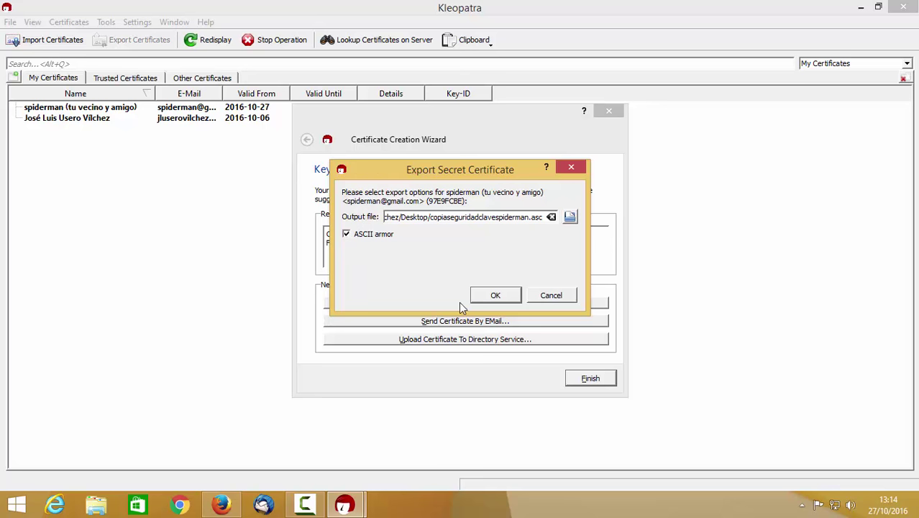
{"action": "left_click", "coordinate": [491, 299]}
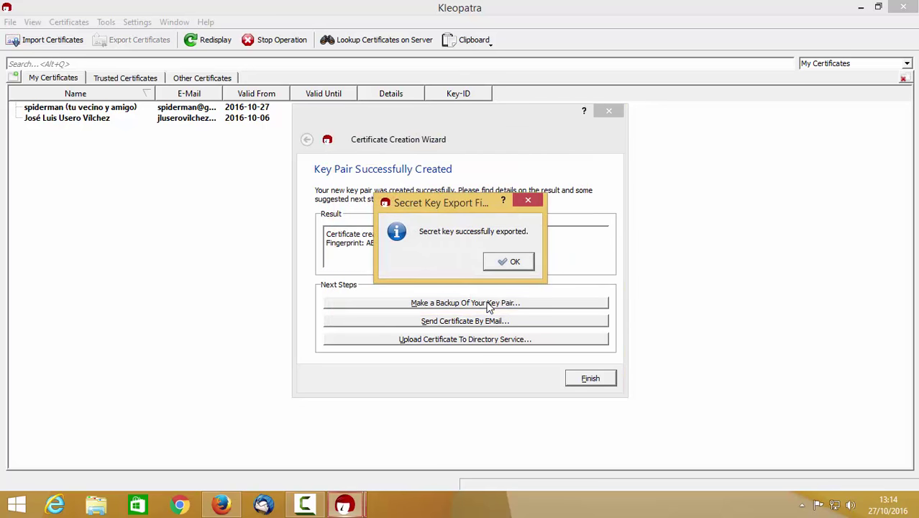
{"action": "left_click", "coordinate": [522, 265]}
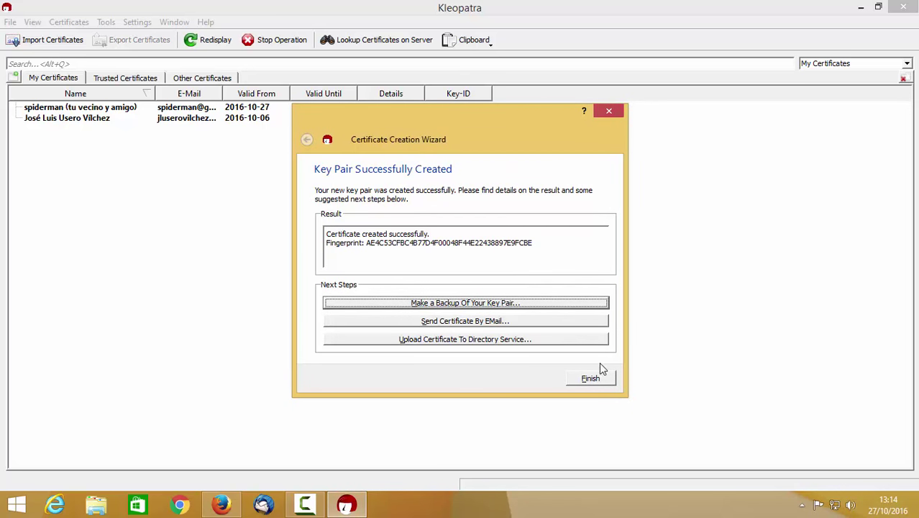
{"action": "left_click", "coordinate": [604, 380]}
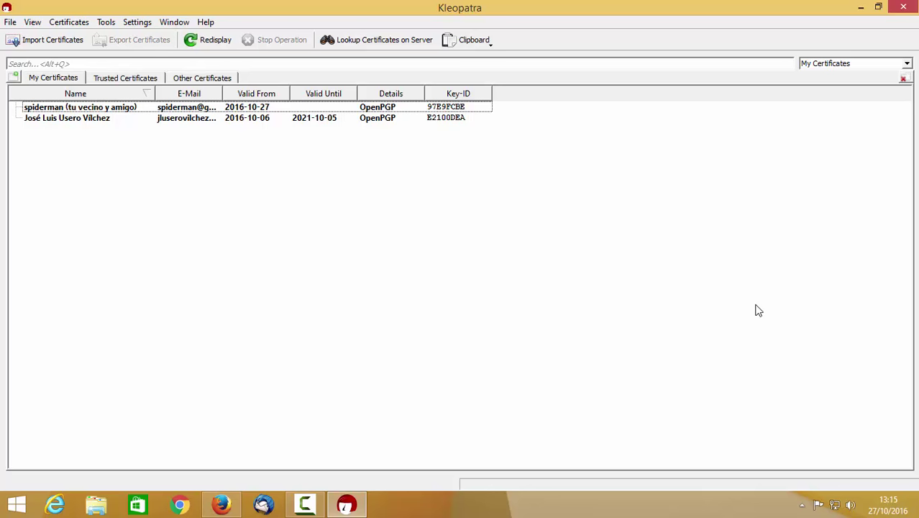
Shrink Kleopatra and move it aside, then create a new text document named secreto on the desktop
{"action": "left_click", "coordinate": [878, 6]}
{"action": "left_click_drag", "start_coordinate": [587, 38], "coordinate": [661, 116]}
{"action": "right_click", "coordinate": [365, 255]}
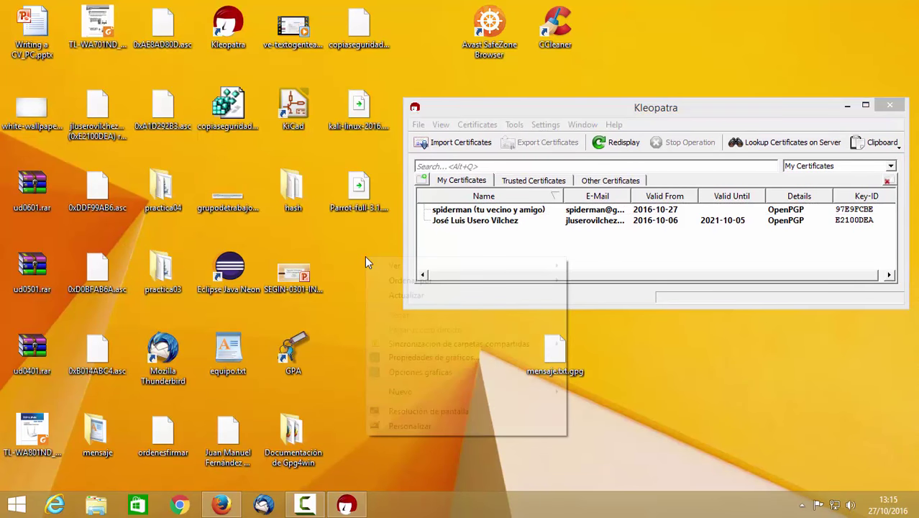
{"action": "mouse_move", "coordinate": [456, 394]}
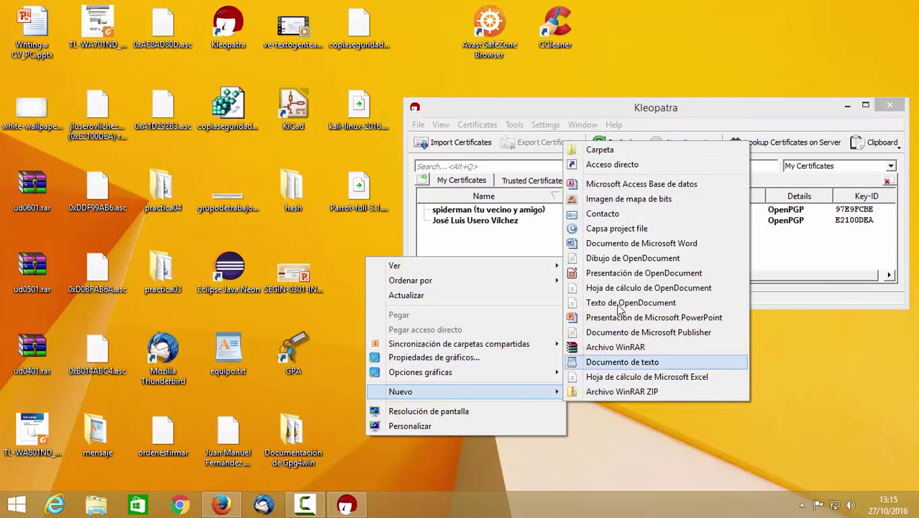
{"action": "left_click", "coordinate": [628, 361]}
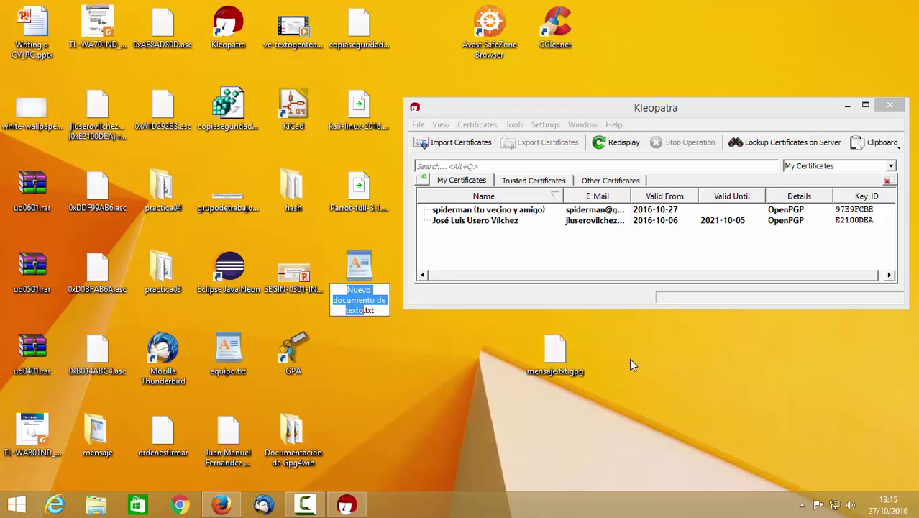
{"action": "type", "text": "secret"}
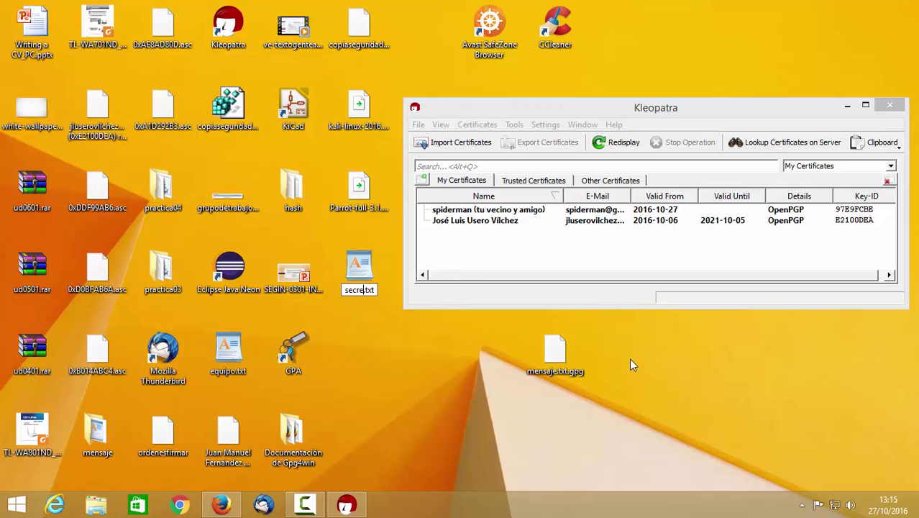
{"action": "type", "text": "o"}
{"action": "key", "text": "Return"}
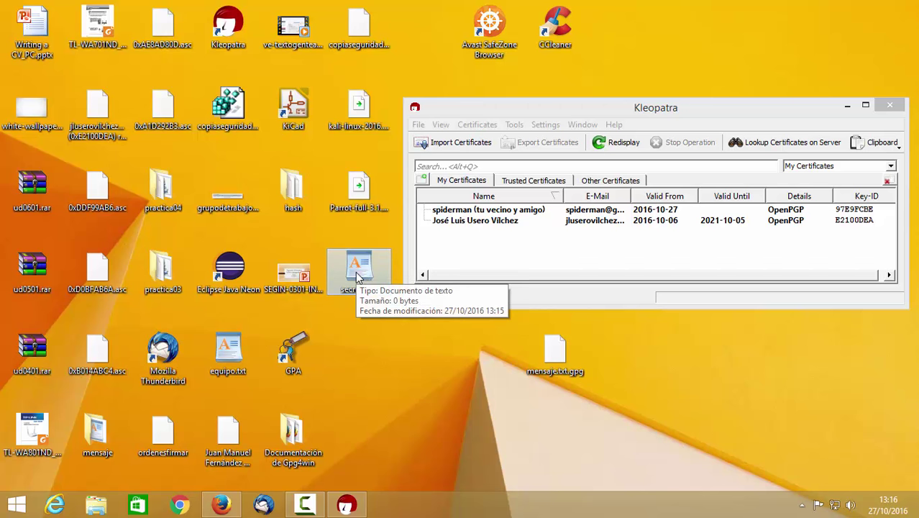
Launch GpgEX's Firmar action on secreto.txt from its context menu
{"action": "right_click", "coordinate": [357, 278]}
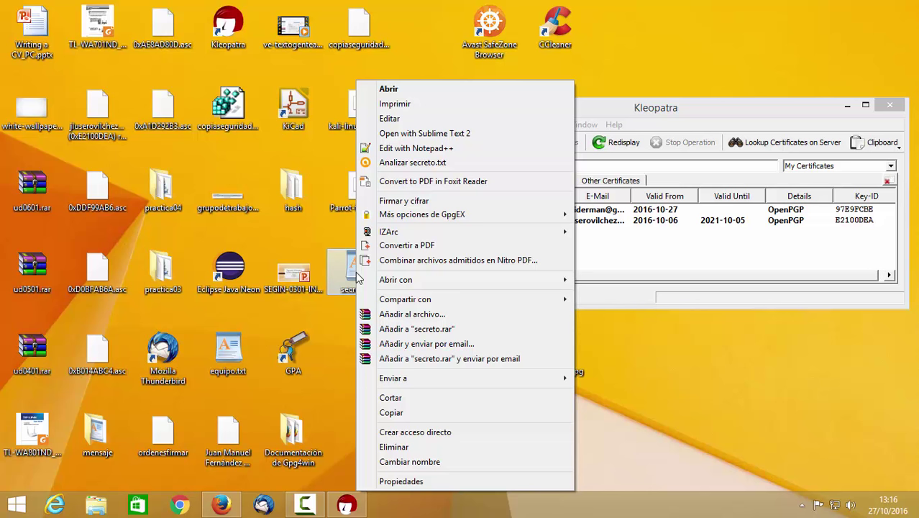
{"action": "mouse_move", "coordinate": [441, 218]}
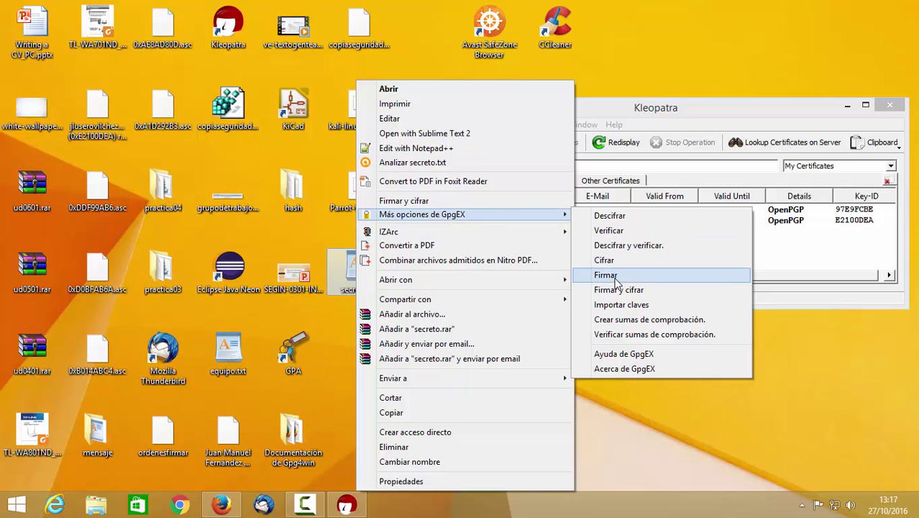
{"action": "left_click", "coordinate": [606, 275]}
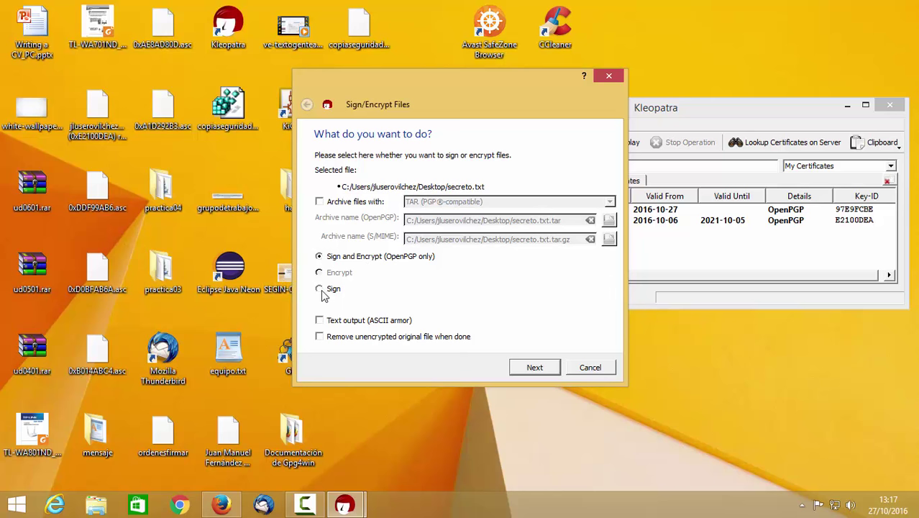
Choose Sign only with ASCII-armored output and continue to the signing identity
{"action": "left_click", "coordinate": [320, 289]}
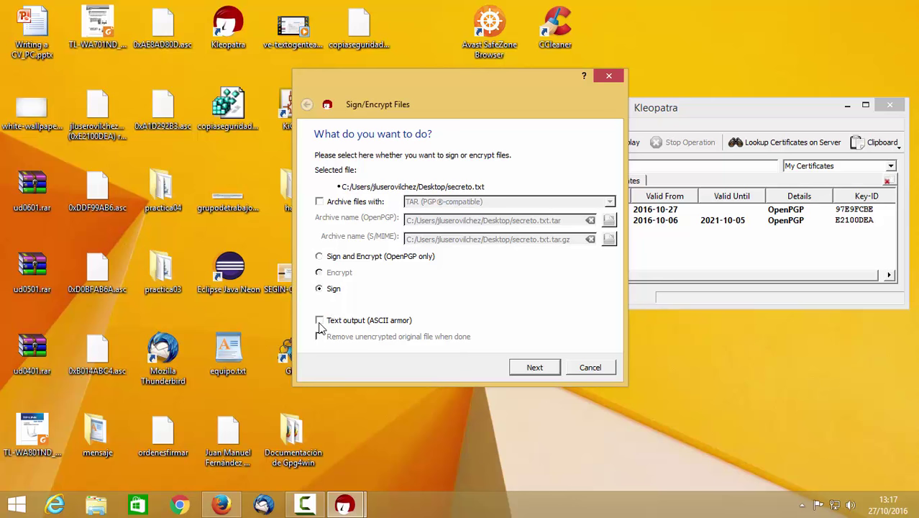
{"action": "left_click", "coordinate": [320, 324]}
{"action": "mouse_move", "coordinate": [207, 505]}
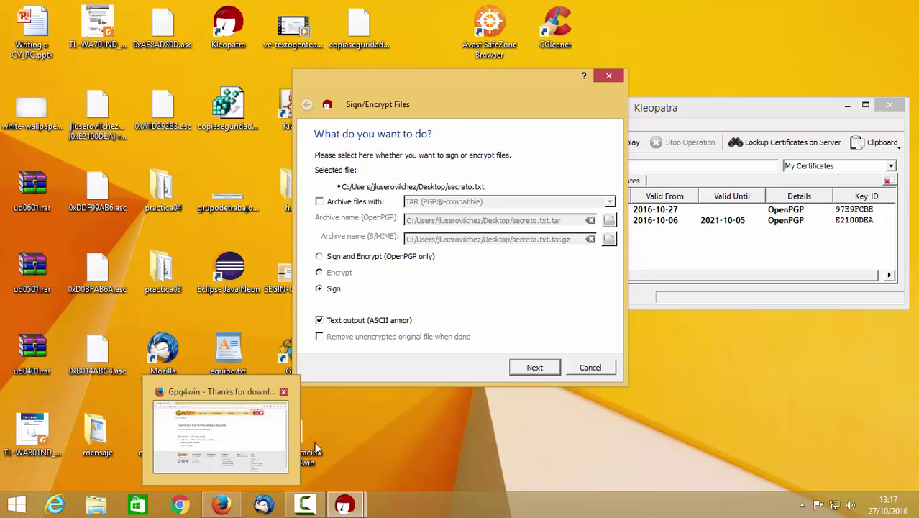
{"action": "left_click", "coordinate": [527, 368]}
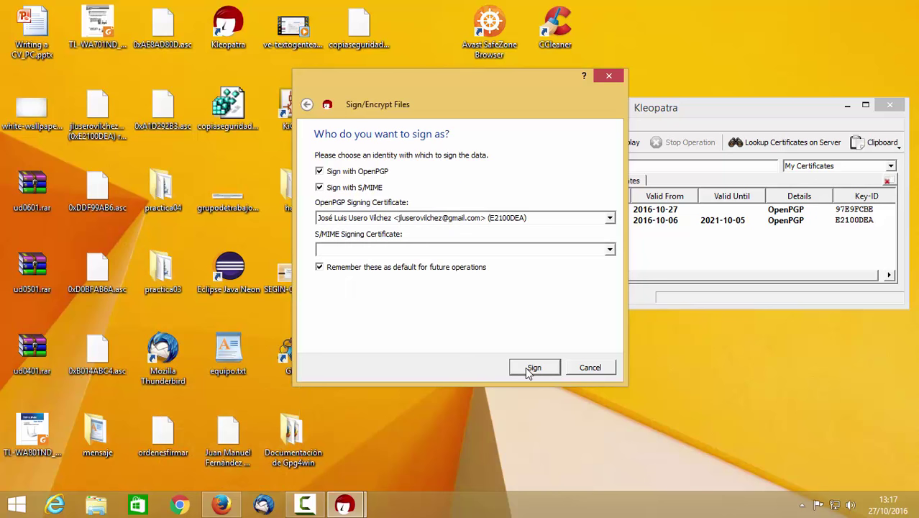
Sign with the spiderman OpenPGP certificate, S/MIME off, entering the key passphrase, then finish
{"action": "left_click", "coordinate": [493, 221]}
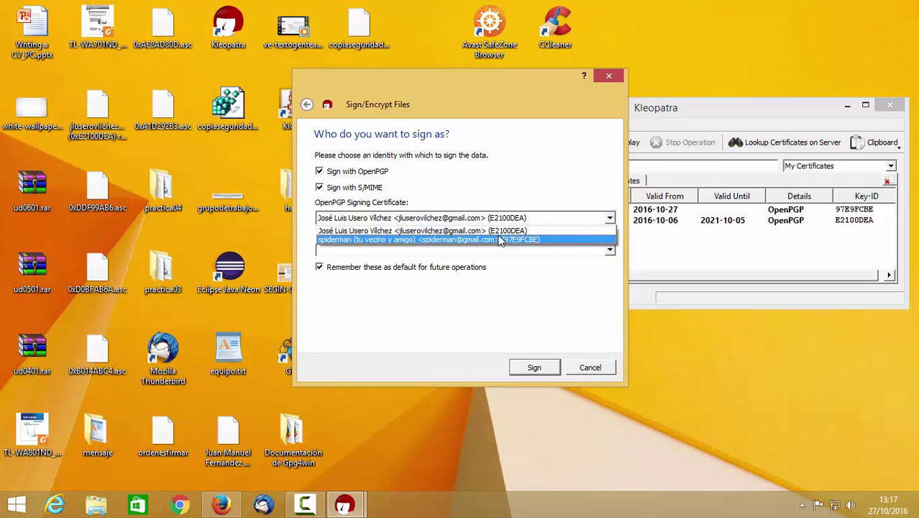
{"action": "left_click", "coordinate": [501, 240]}
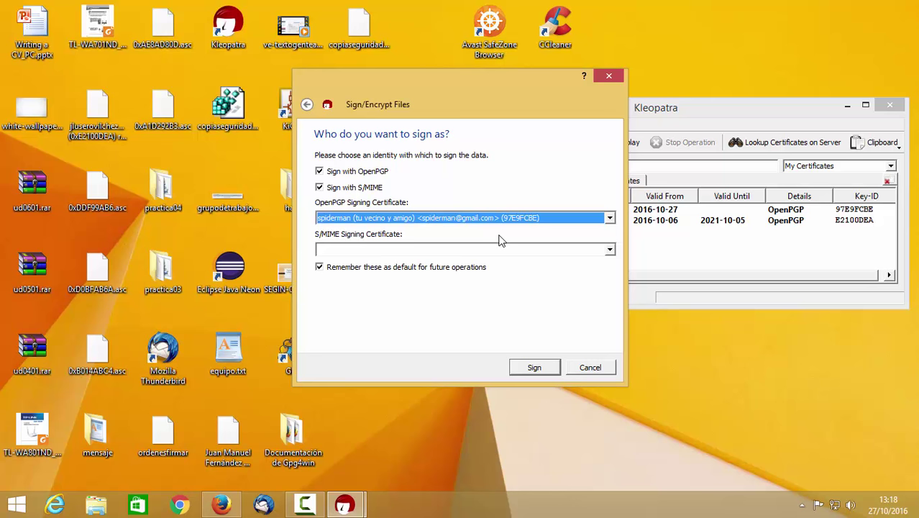
{"action": "left_click", "coordinate": [319, 188]}
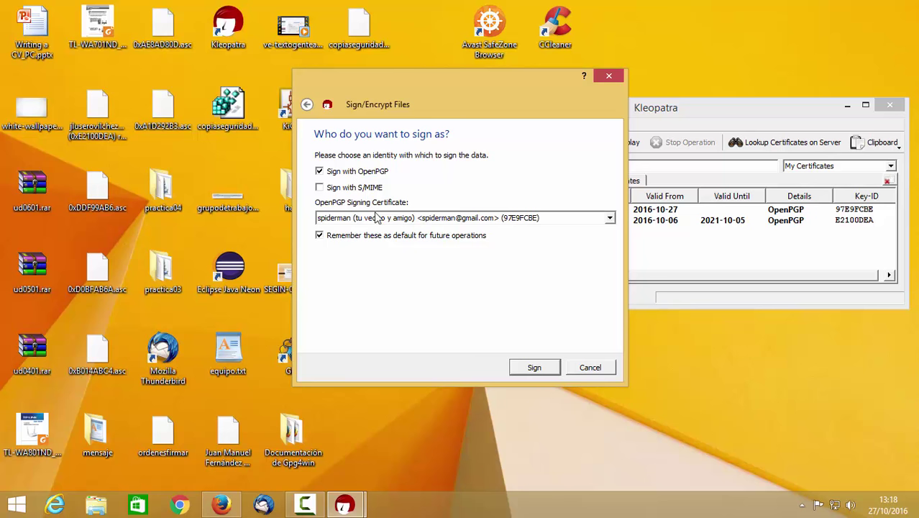
{"action": "left_click", "coordinate": [532, 368]}
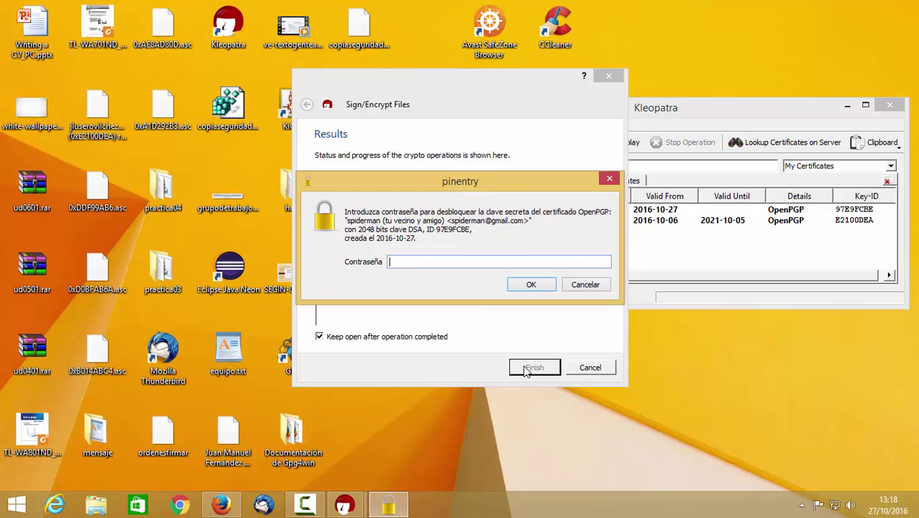
{"action": "type", "text": "•••••••••"}
{"action": "key", "text": "Return"}
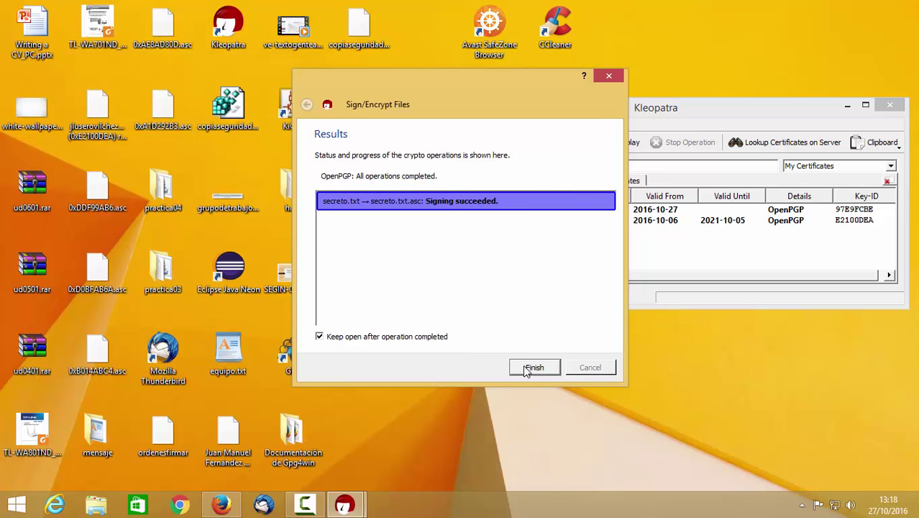
{"action": "left_click", "coordinate": [534, 368]}
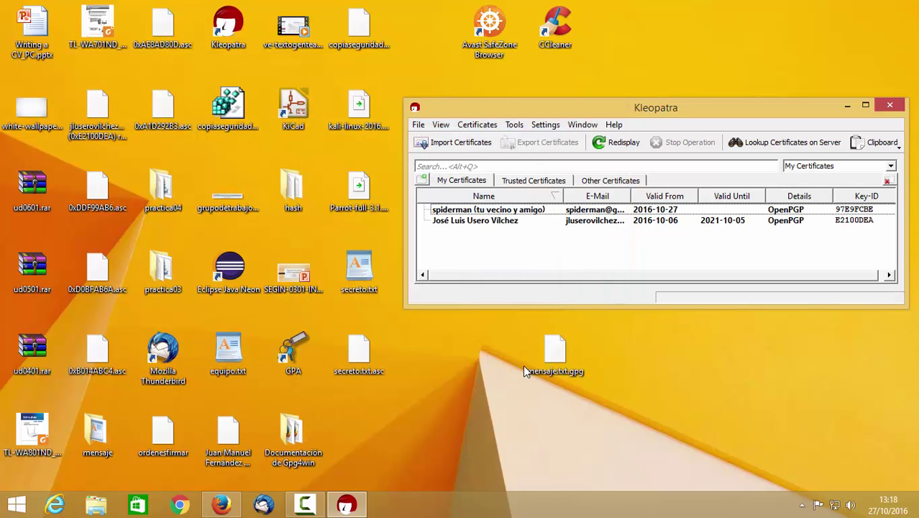
Check the new secreto.txt.asc on the desktop, then bring up the spiderman certificate's context menu
{"action": "left_click", "coordinate": [363, 349]}
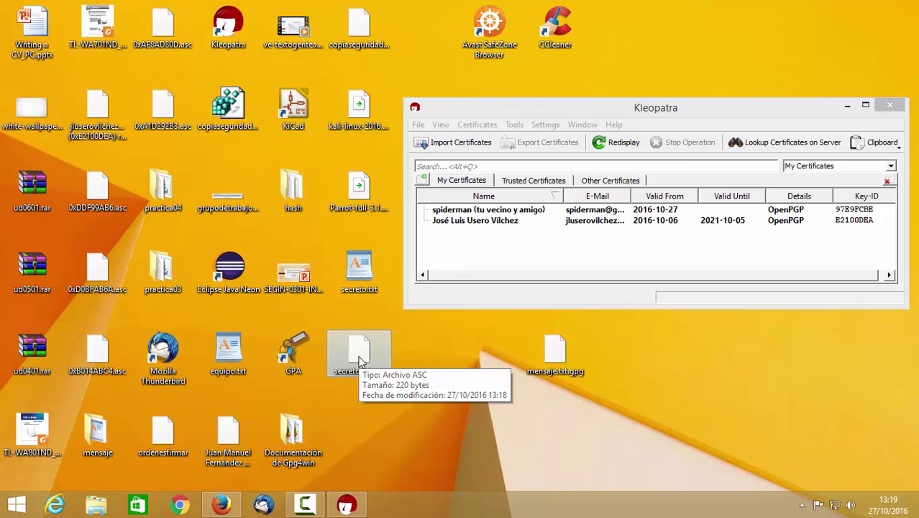
{"action": "left_click", "coordinate": [361, 362]}
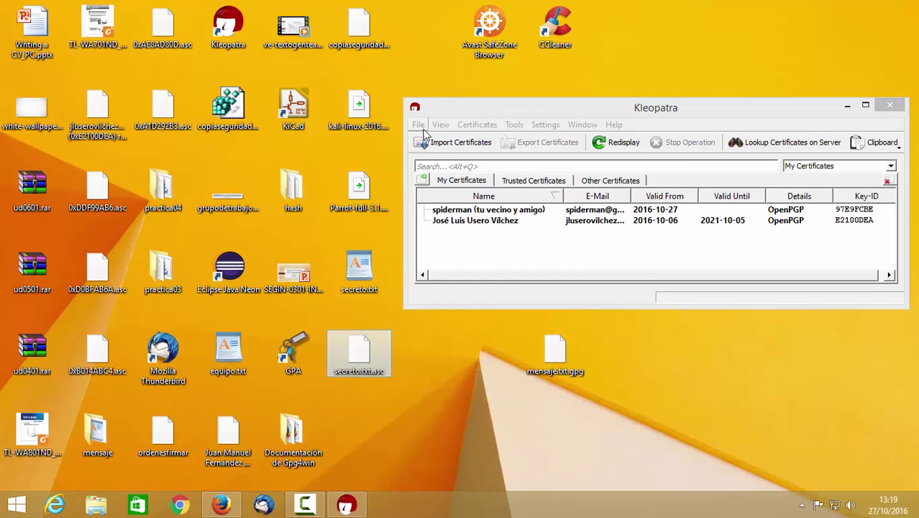
{"action": "left_click", "coordinate": [419, 125]}
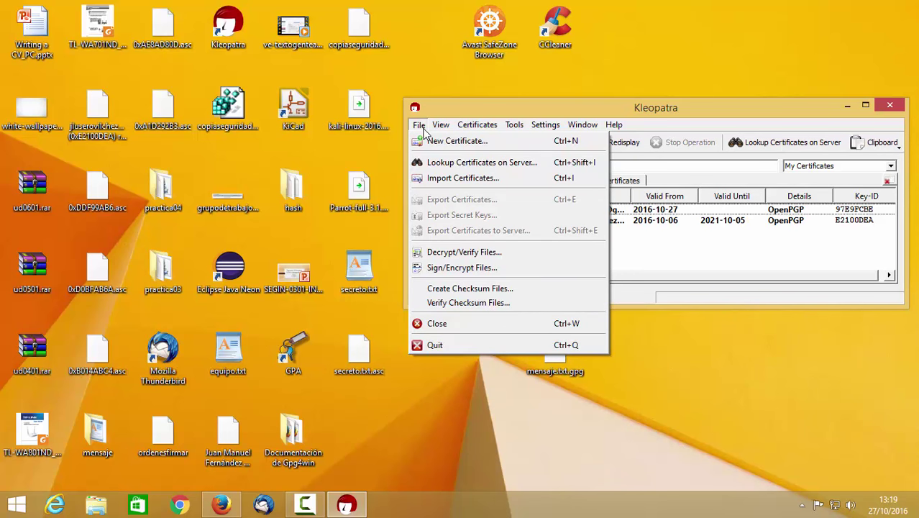
{"action": "left_click", "coordinate": [423, 127]}
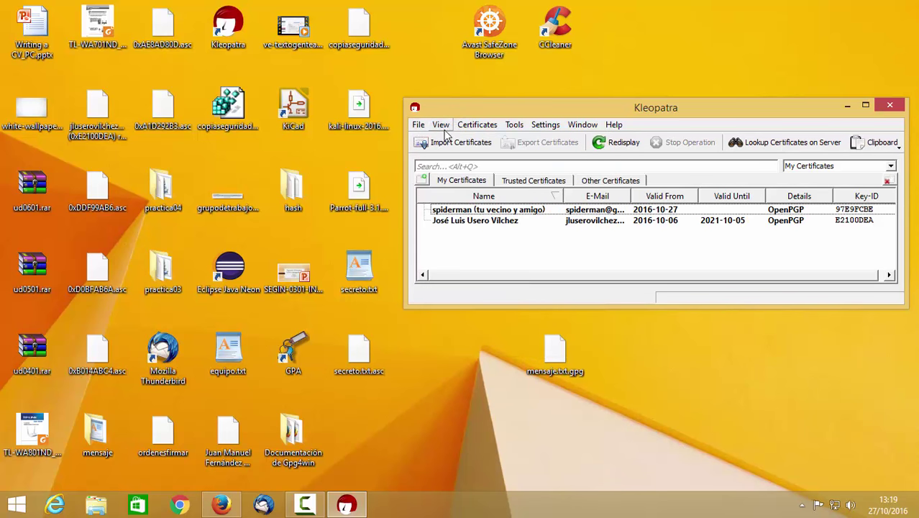
{"action": "right_click", "coordinate": [475, 213]}
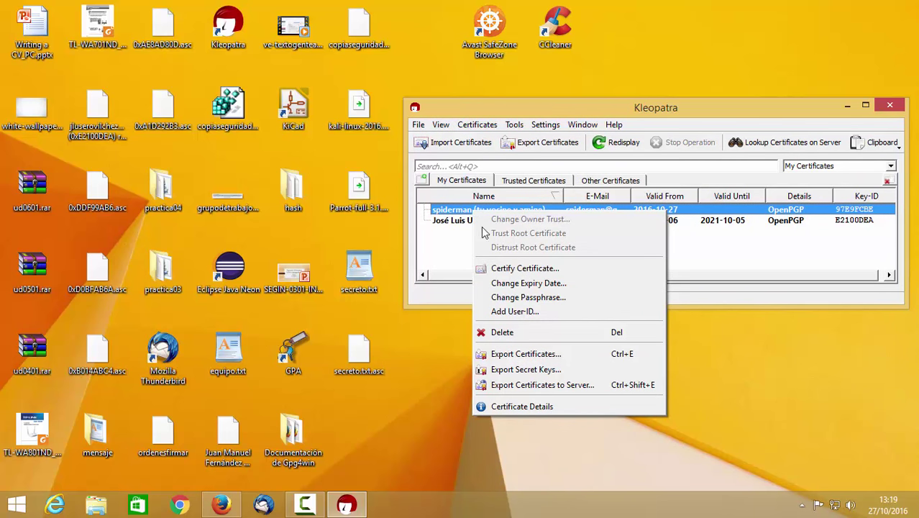
Export the spiderman certificate to Escritorio, replacing the hexadecimal default name with certificadospiderman
{"action": "left_click", "coordinate": [546, 353]}
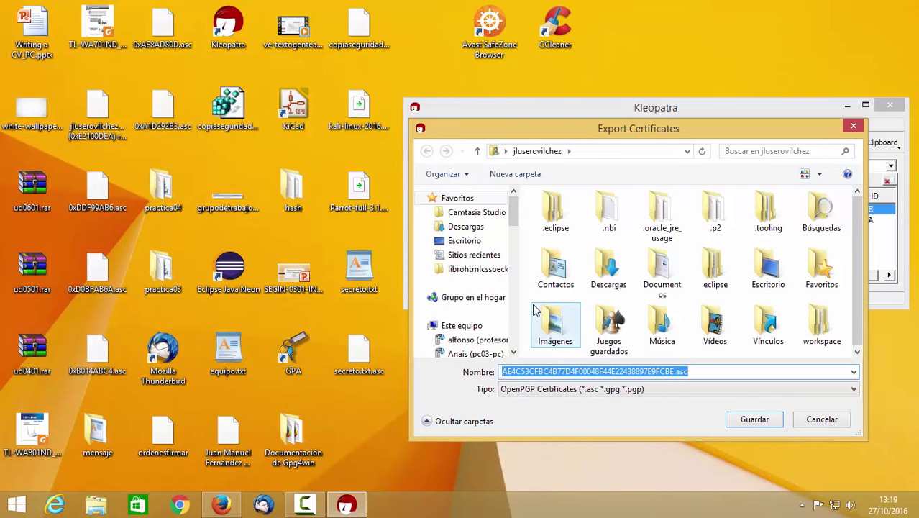
{"action": "left_click", "coordinate": [492, 243]}
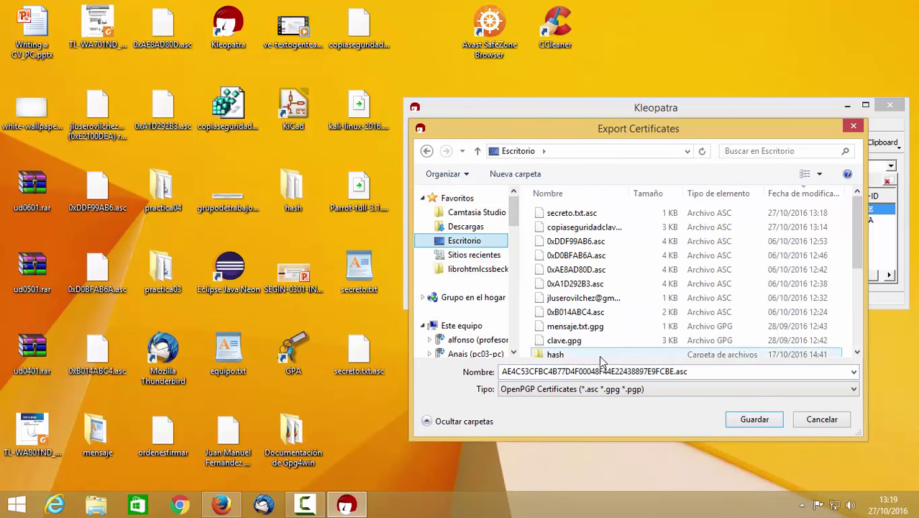
{"action": "left_click", "coordinate": [671, 370]}
{"action": "double_click", "coordinate": [671, 371]}
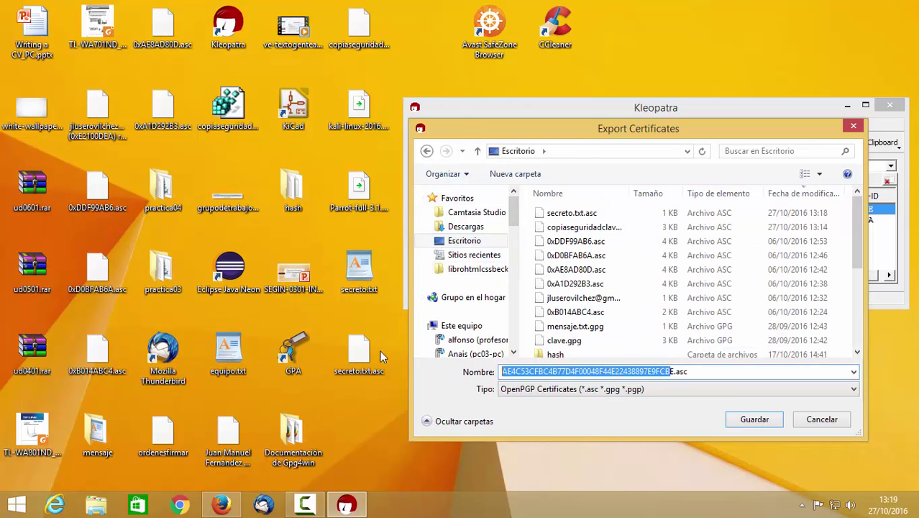
{"action": "key", "text": "BackSpace"}
{"action": "type", "text": "certificadospiderman"}
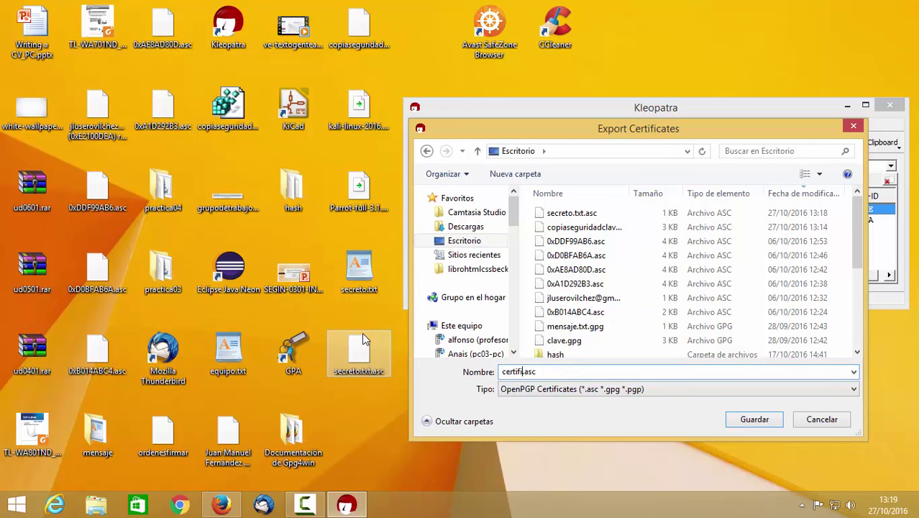
{"action": "key", "text": "Return"}
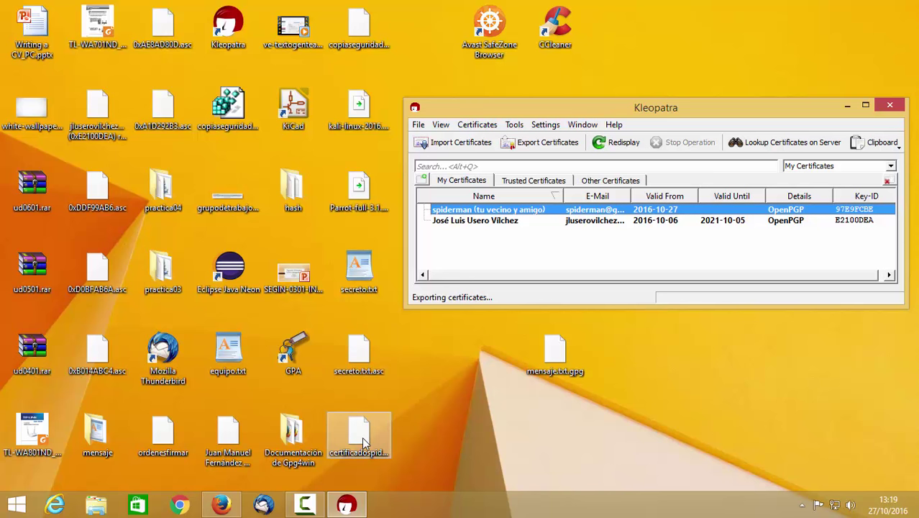
{"action": "left_click", "coordinate": [447, 144]}
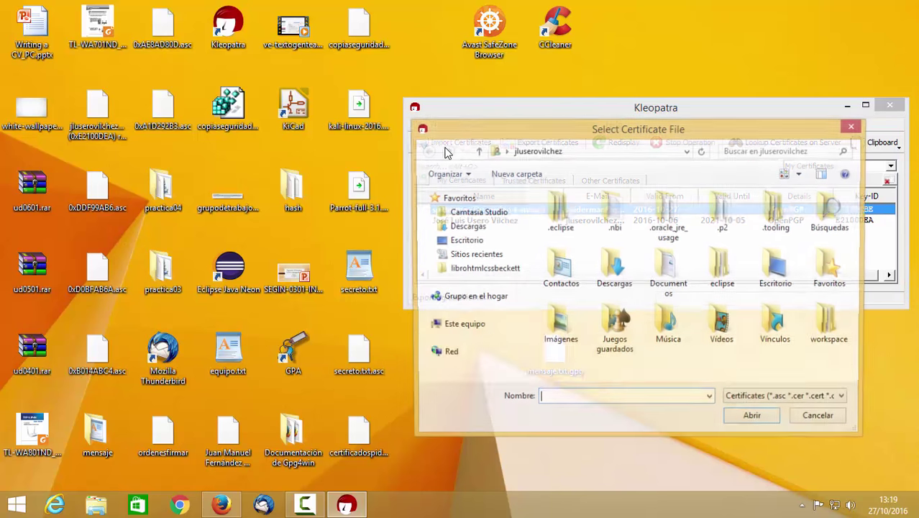
{"action": "left_click", "coordinate": [838, 423]}
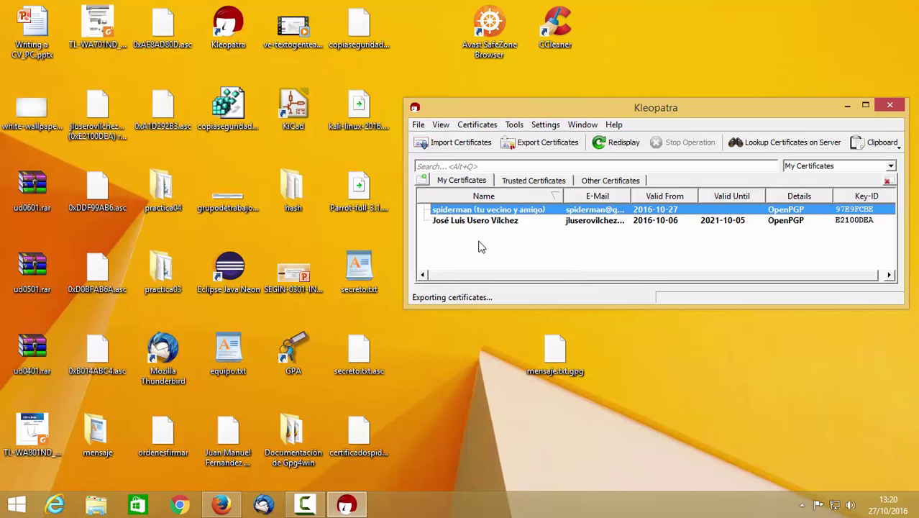
{"action": "left_click", "coordinate": [418, 125]}
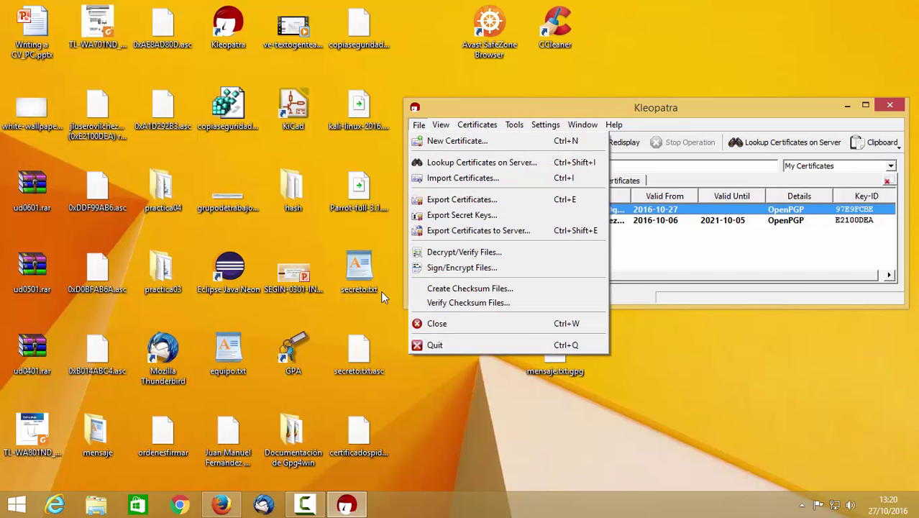
Verify secreto.txt.asc via GpgEX Verificar and close the valid-signature results
{"action": "right_click", "coordinate": [367, 344]}
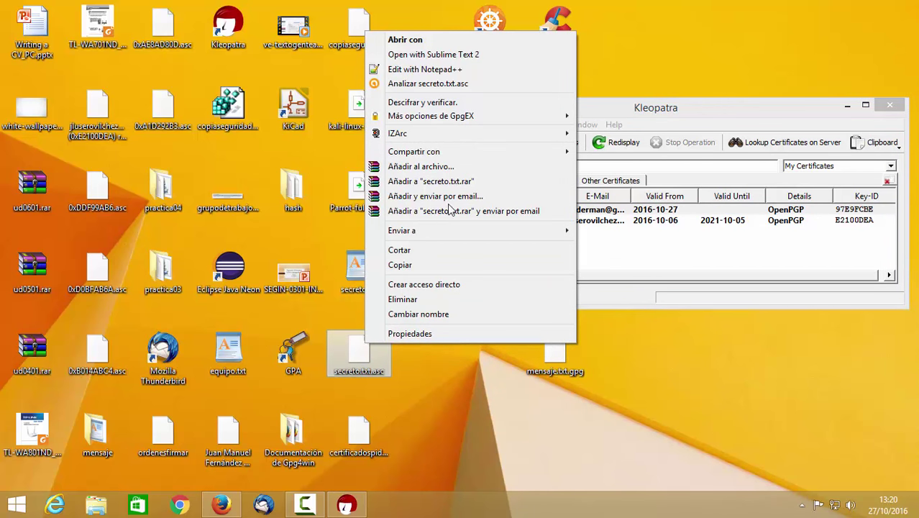
{"action": "mouse_move", "coordinate": [460, 124]}
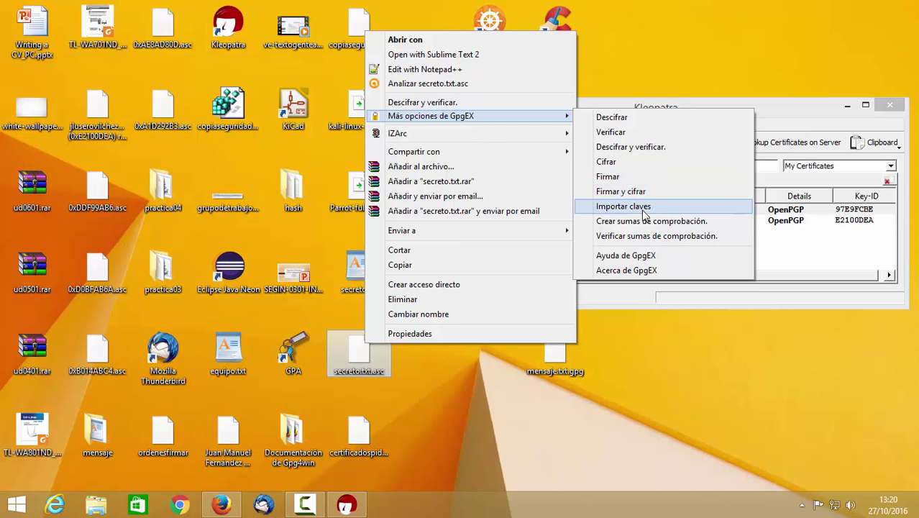
{"action": "left_click", "coordinate": [612, 132]}
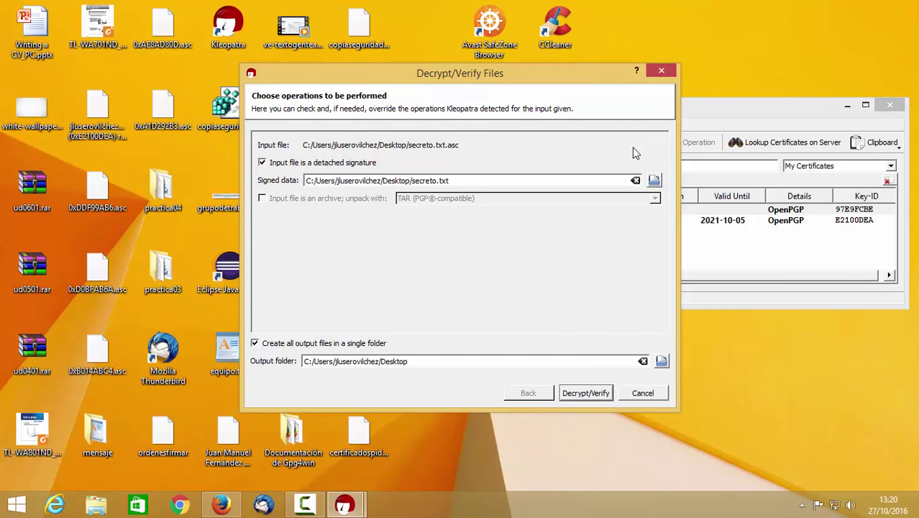
{"action": "left_click", "coordinate": [594, 396]}
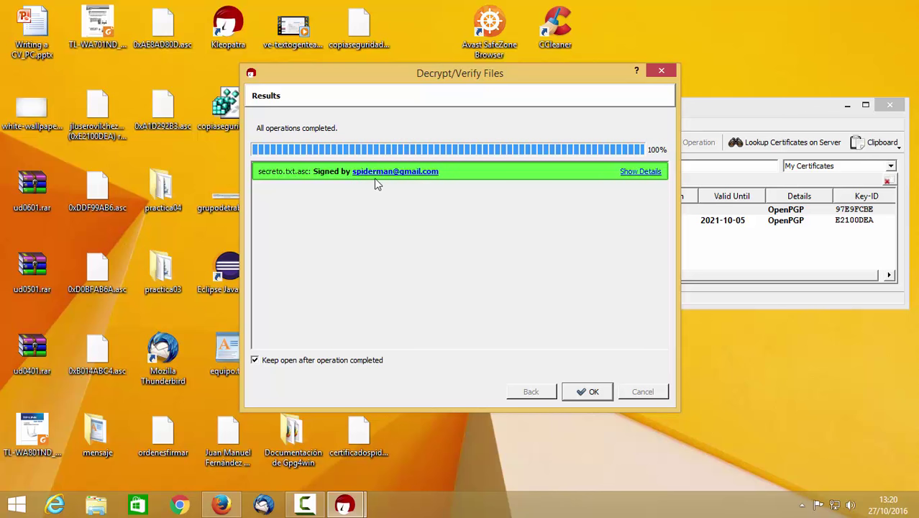
{"action": "left_click", "coordinate": [602, 398]}
Re-check secreto.txt.asc with Descifrar y verificar and dismiss the results
{"action": "right_click", "coordinate": [367, 349]}
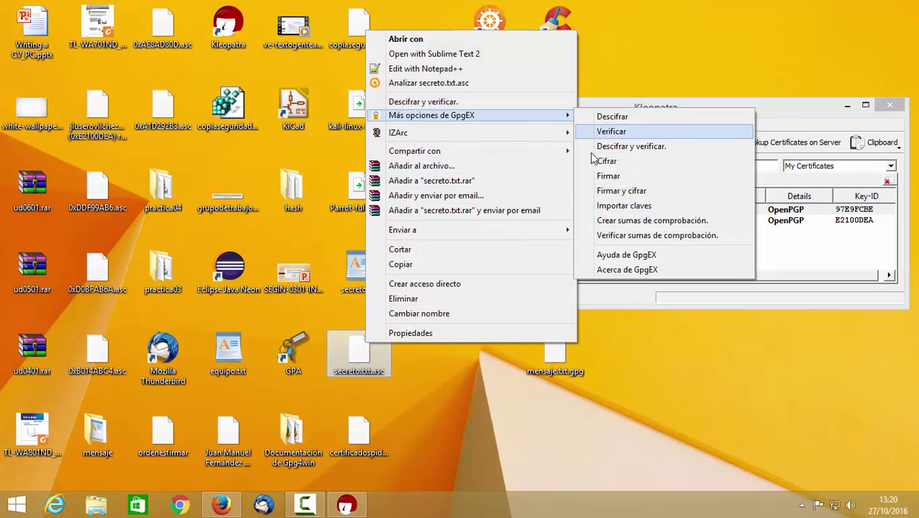
{"action": "left_click", "coordinate": [618, 146]}
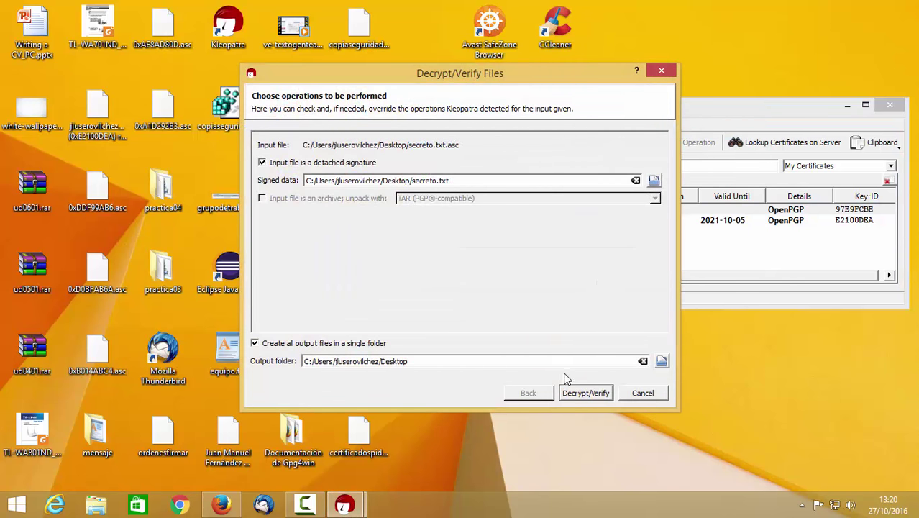
{"action": "left_click", "coordinate": [584, 393]}
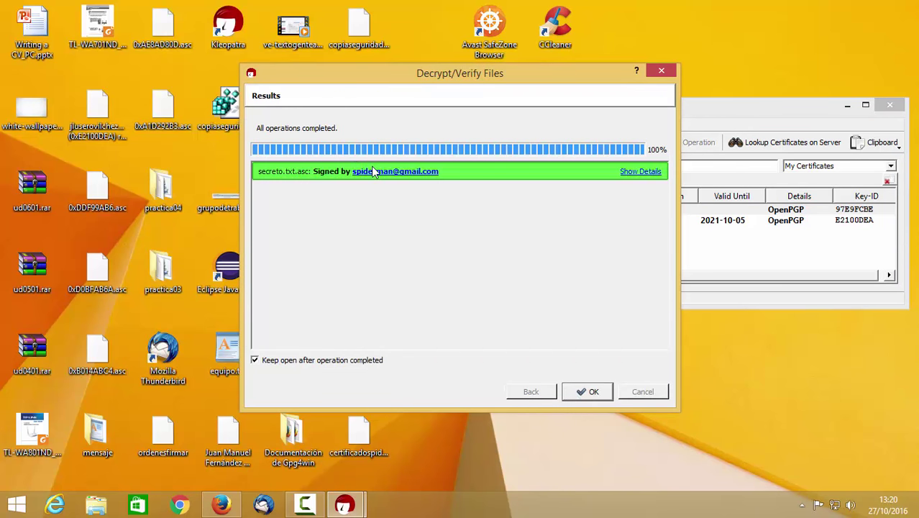
{"action": "left_click", "coordinate": [603, 393]}
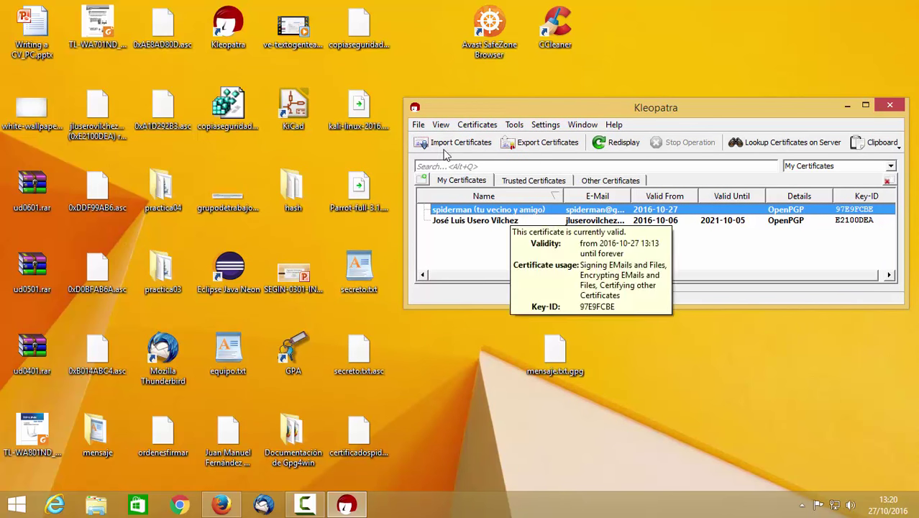
{"action": "left_click", "coordinate": [418, 124]}
{"action": "left_click", "coordinate": [417, 124]}
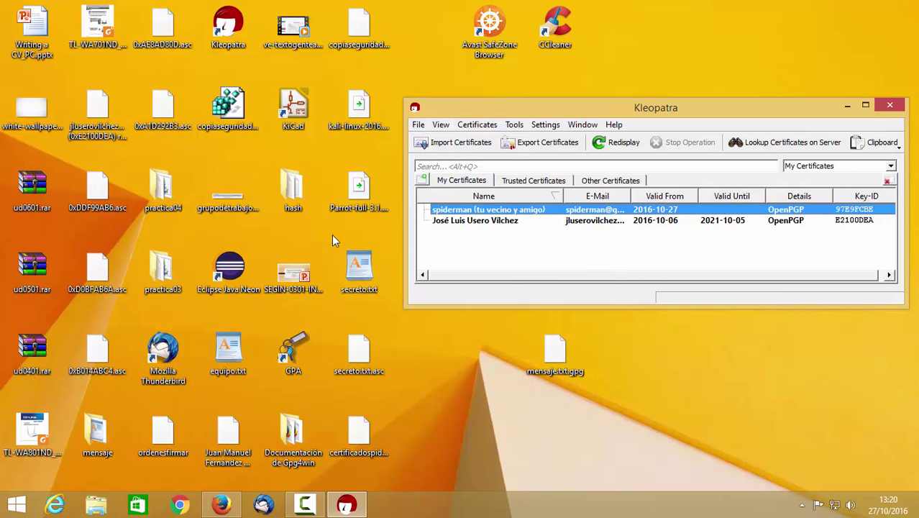
{"action": "left_click_drag", "start_coordinate": [338, 232], "coordinate": [406, 466]}
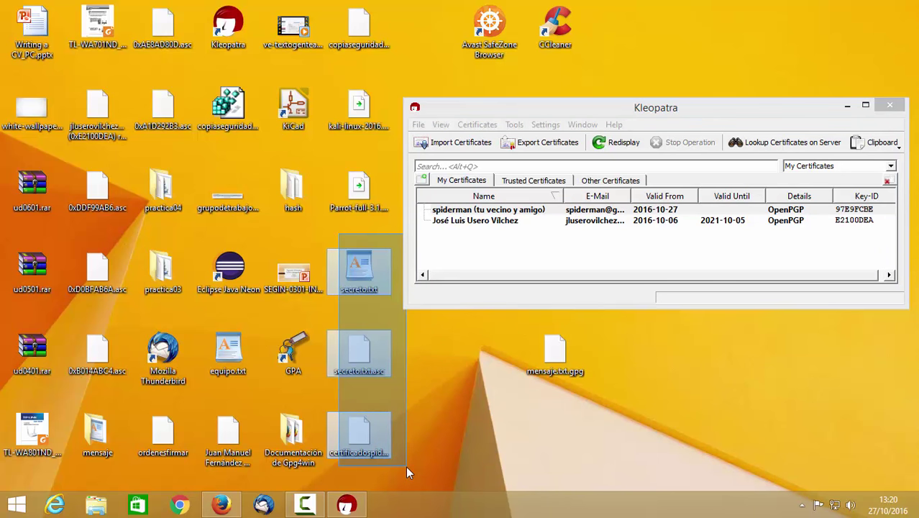
{"action": "left_click_drag", "start_coordinate": [406, 466], "coordinate": [406, 466]}
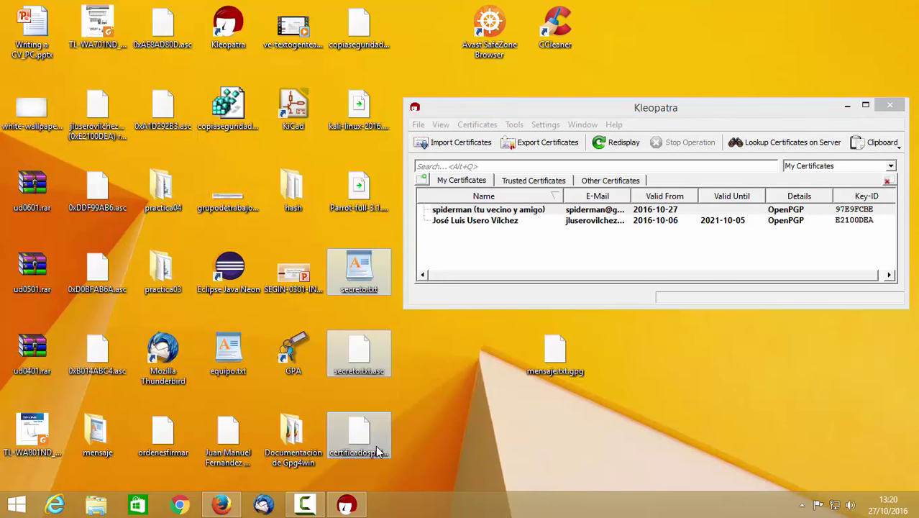
{"action": "right_click", "coordinate": [366, 354]}
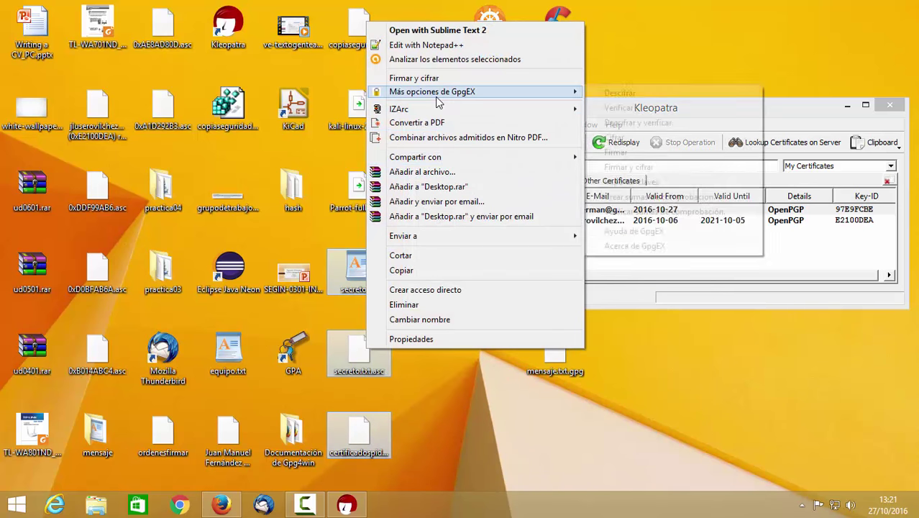
{"action": "mouse_move", "coordinate": [468, 92]}
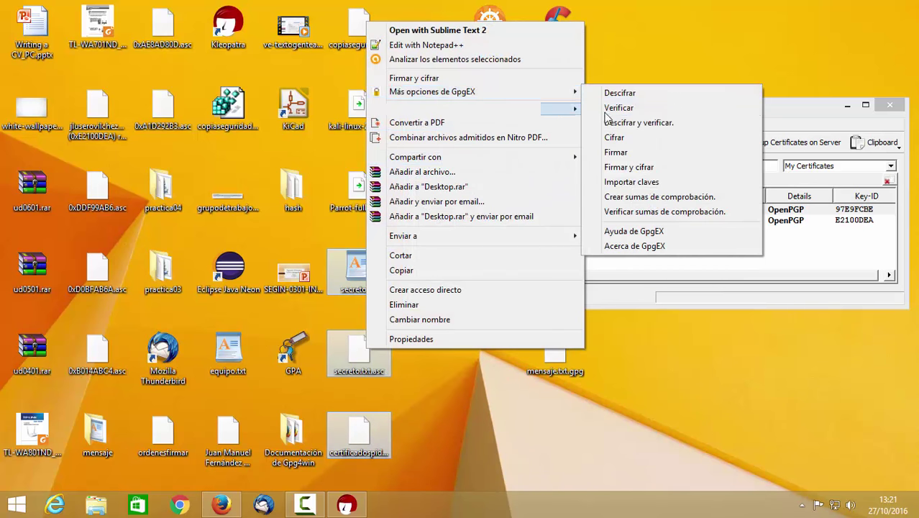
{"action": "left_click", "coordinate": [671, 368]}
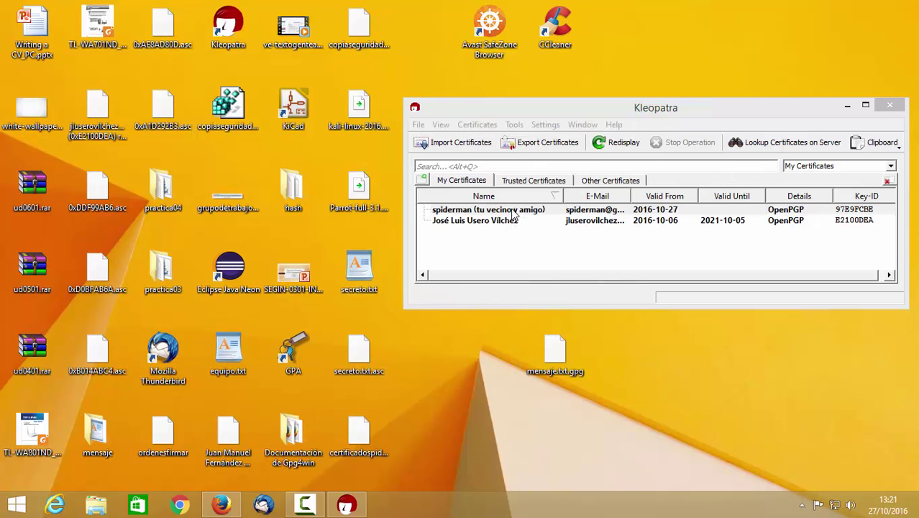